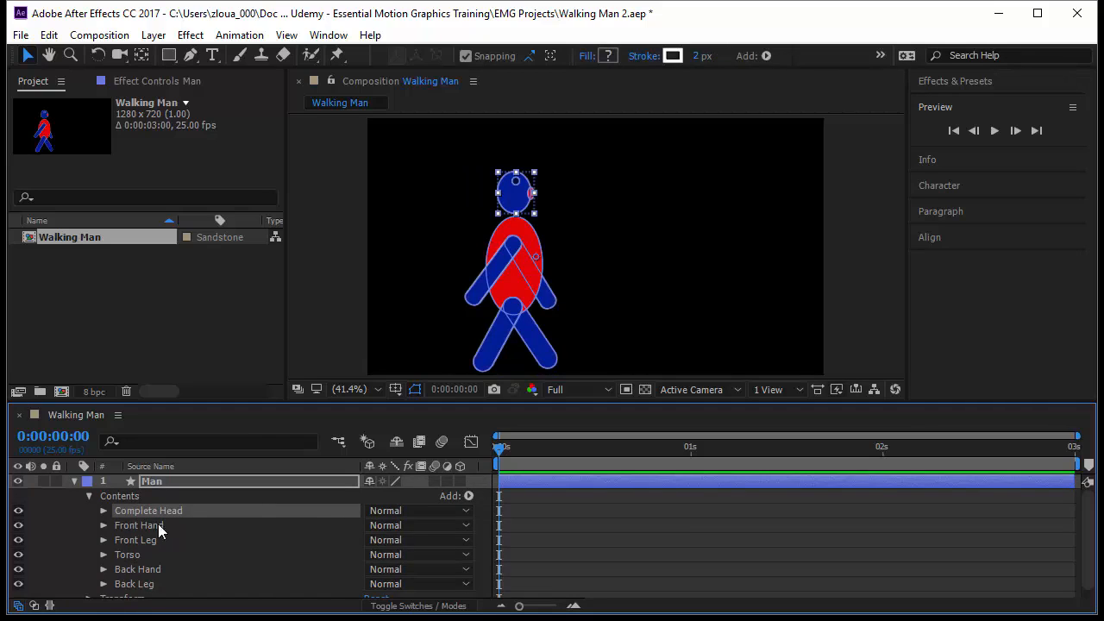
# Step: Examine the contents of the Front Hand group and the shape attributes that can be added to the Man layer
pyautogui.click(103, 525)
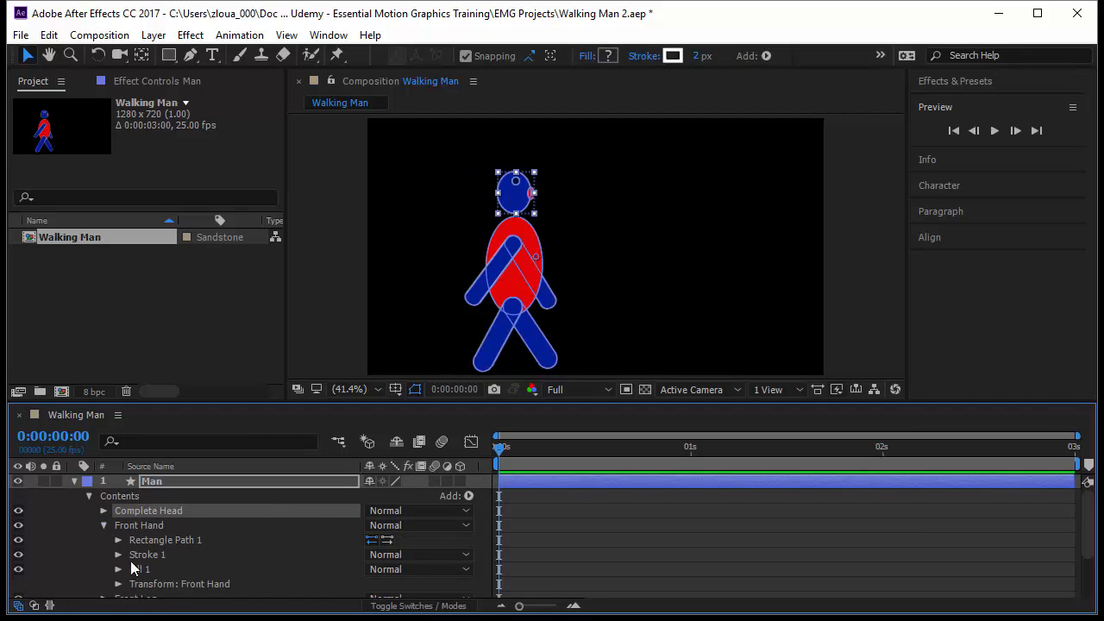
pyautogui.click(179, 584)
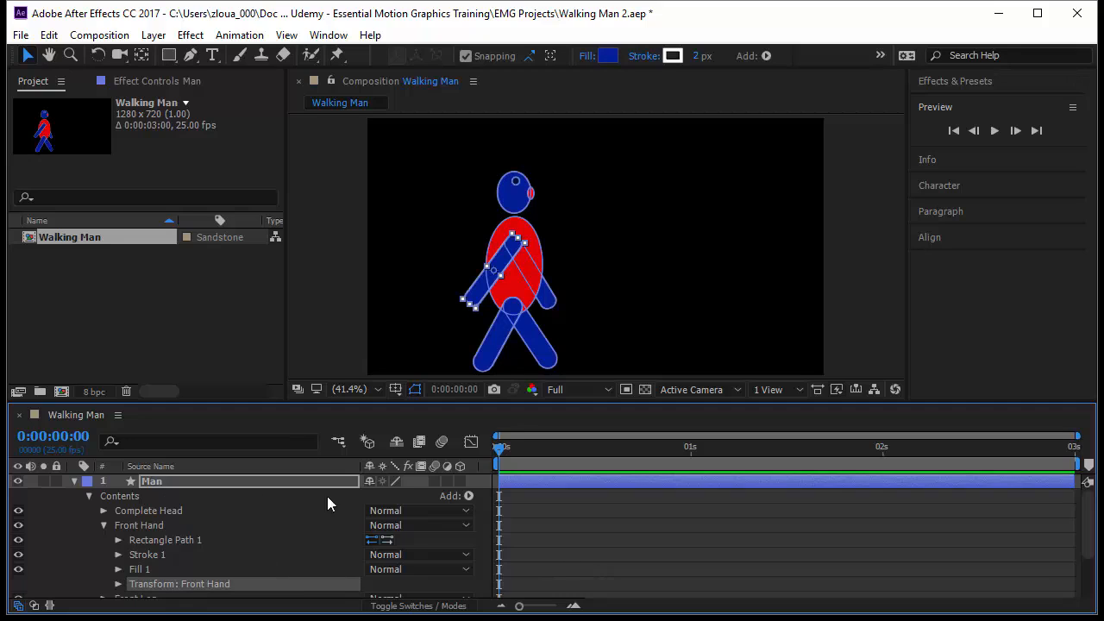
pyautogui.click(466, 495)
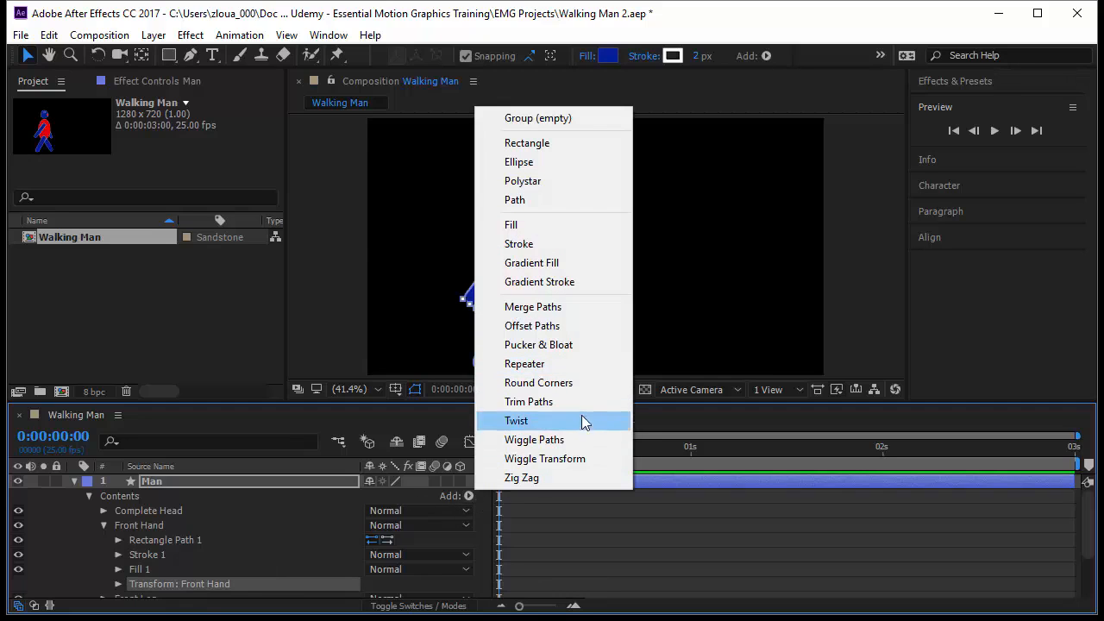
pyautogui.click(587, 523)
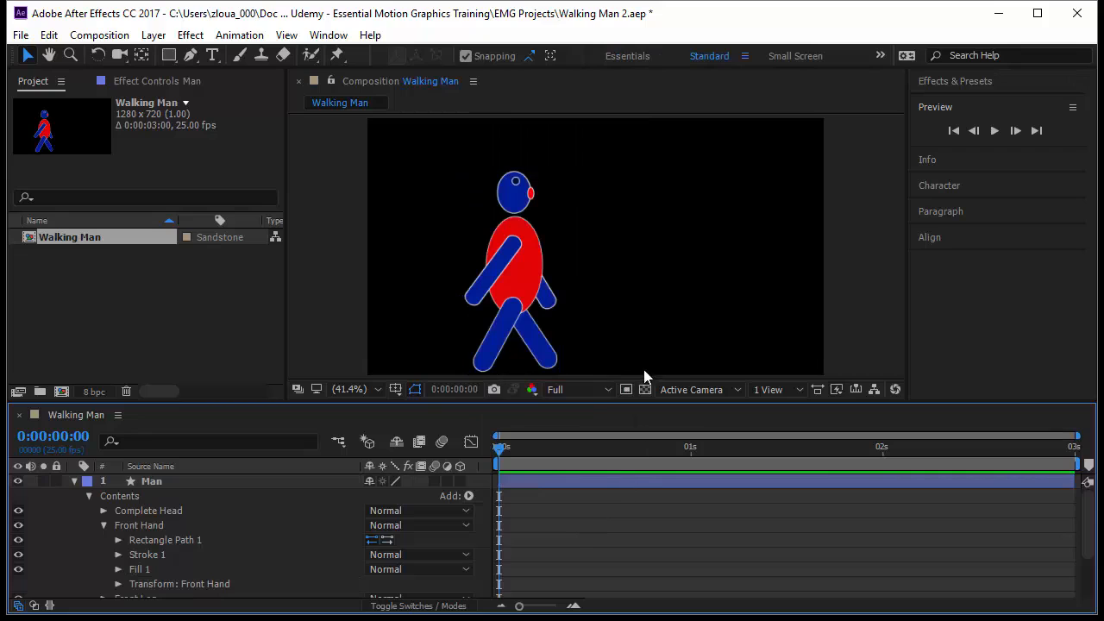
pyautogui.click(535, 339)
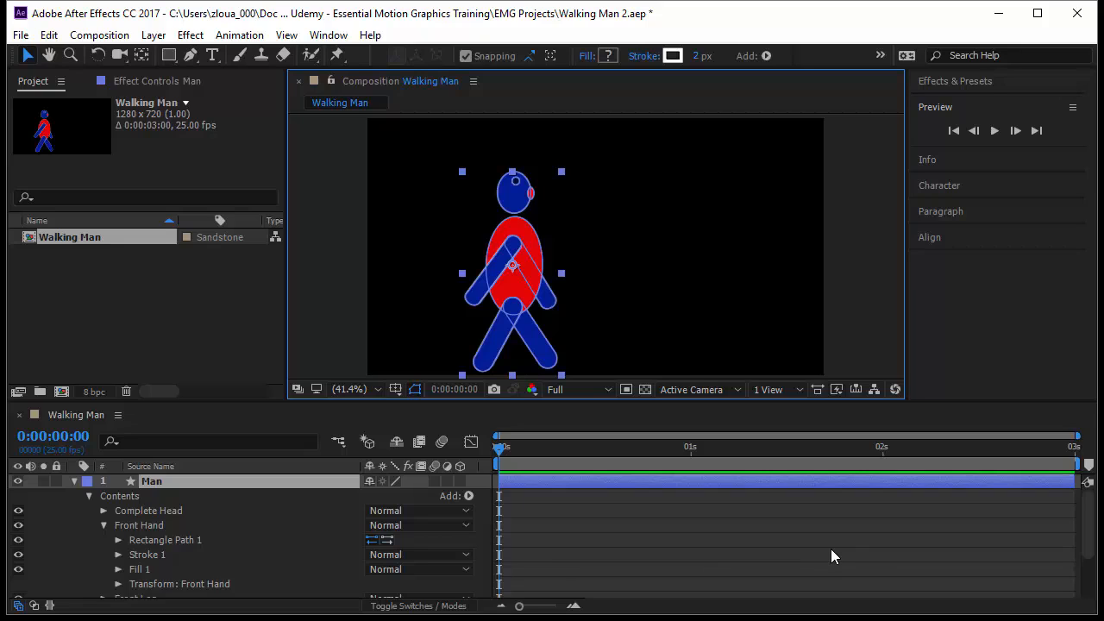
pyautogui.press('space')
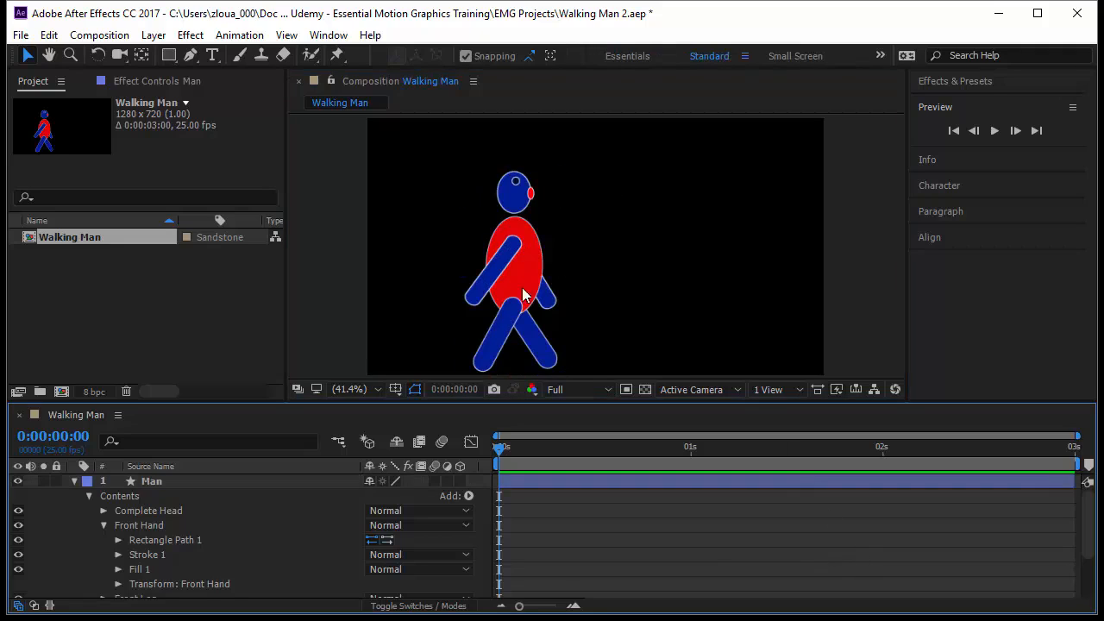
pyautogui.press('space')
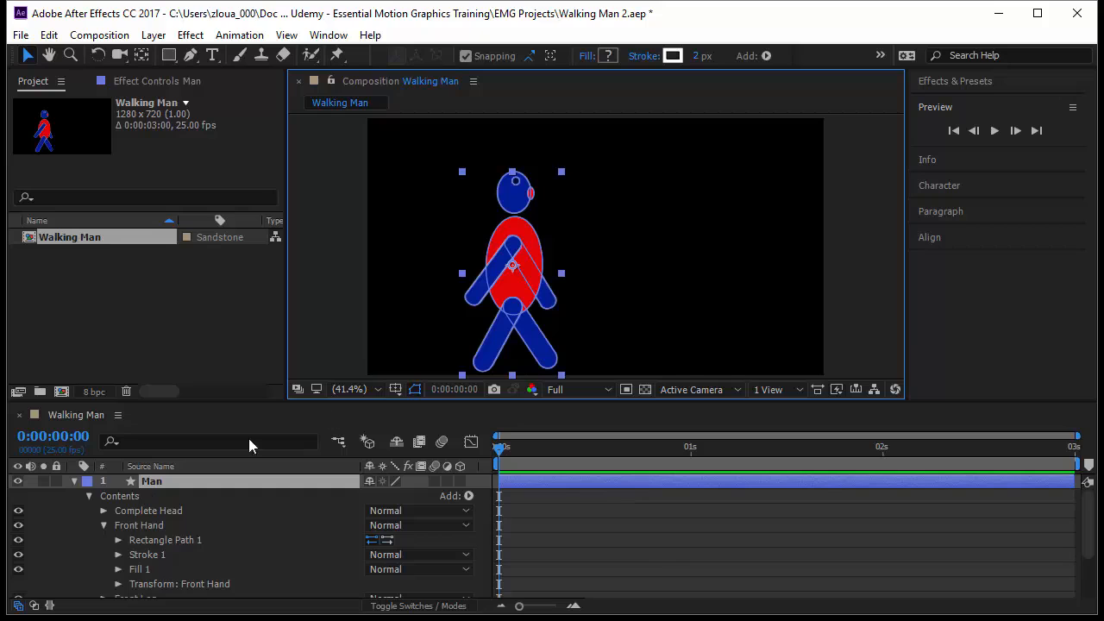
# Step: Collapse the Front Hand group and check the Complete Head, Front Hand and Front Leg groups by selecting each in turn
pyautogui.click(104, 525)
pyautogui.click(188, 510)
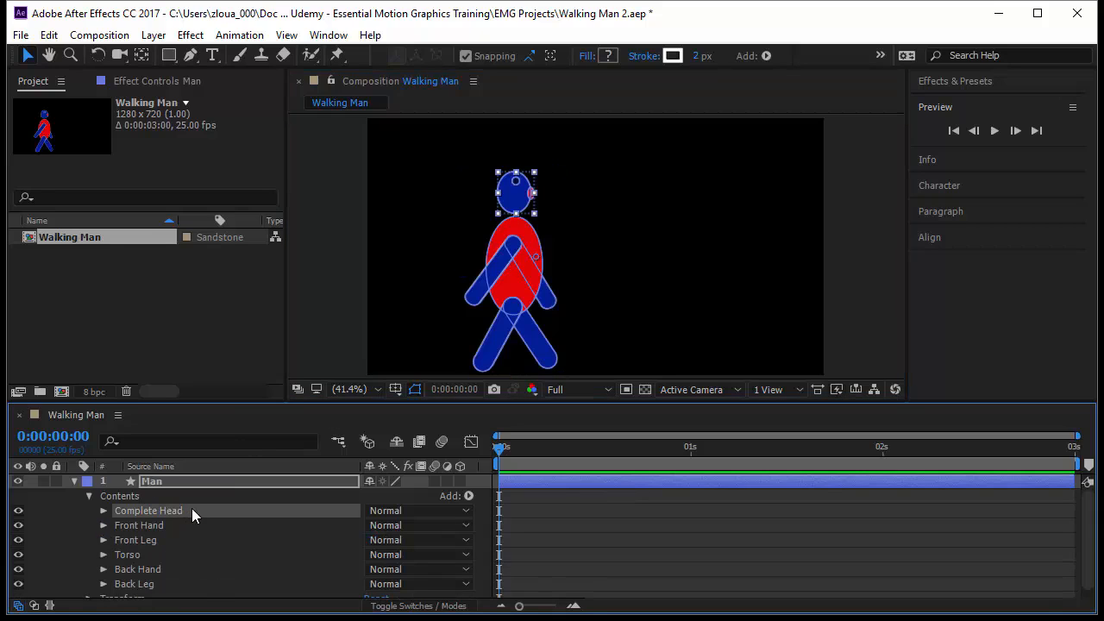
pyautogui.click(174, 524)
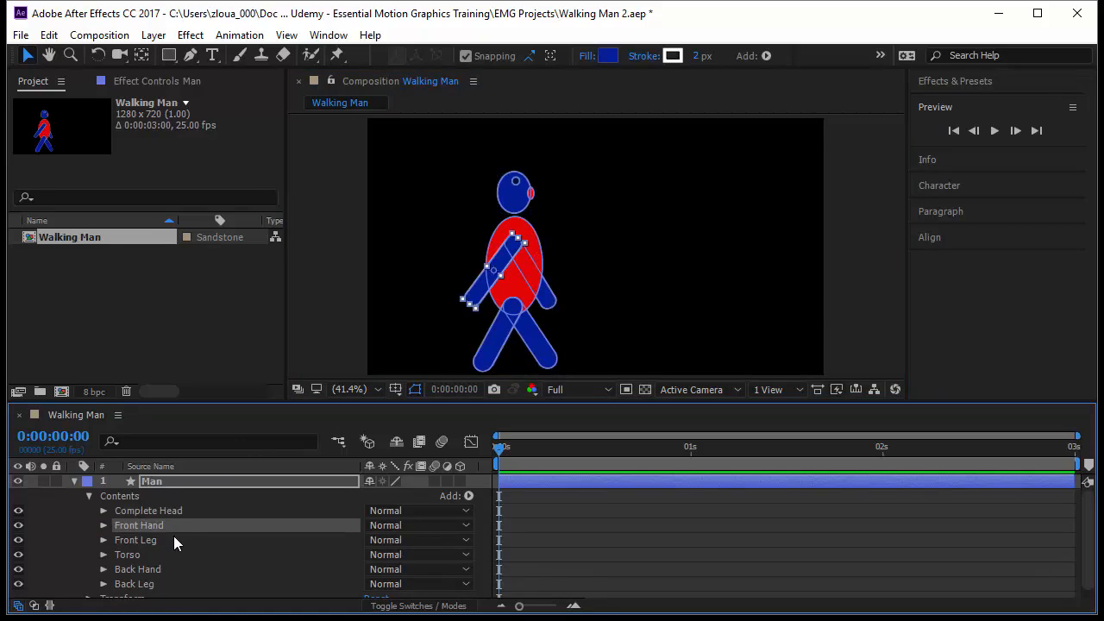
pyautogui.click(175, 538)
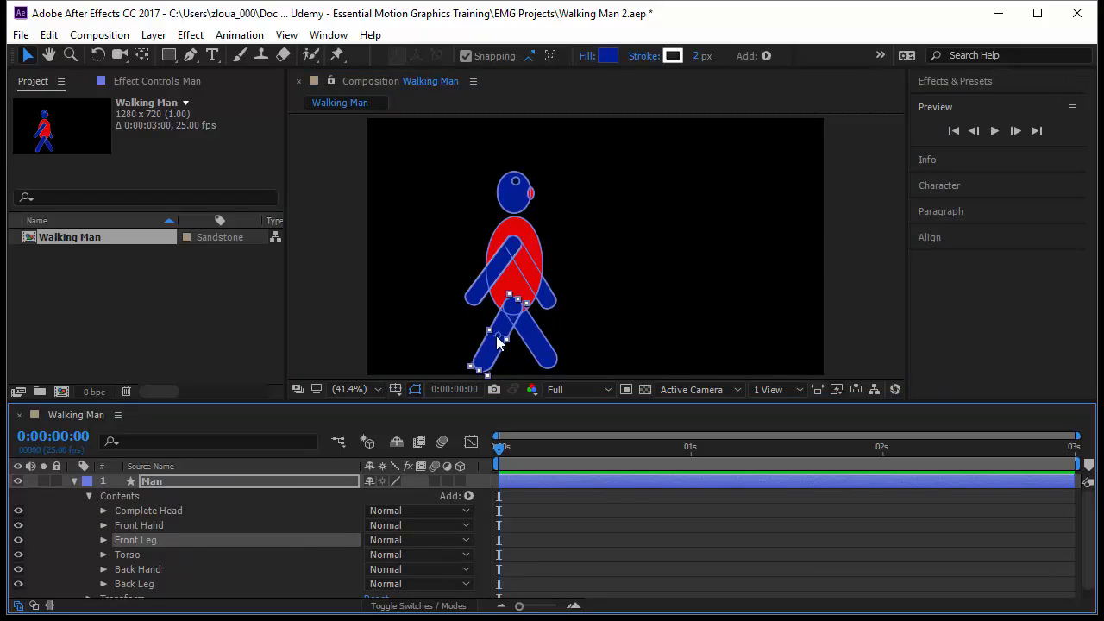
# Step: Reveal the Front Leg group's transform properties, try rotating the leg about its central anchor point, and undo the rotation
pyautogui.click(104, 539)
pyautogui.scroll(-2, 106, 538)
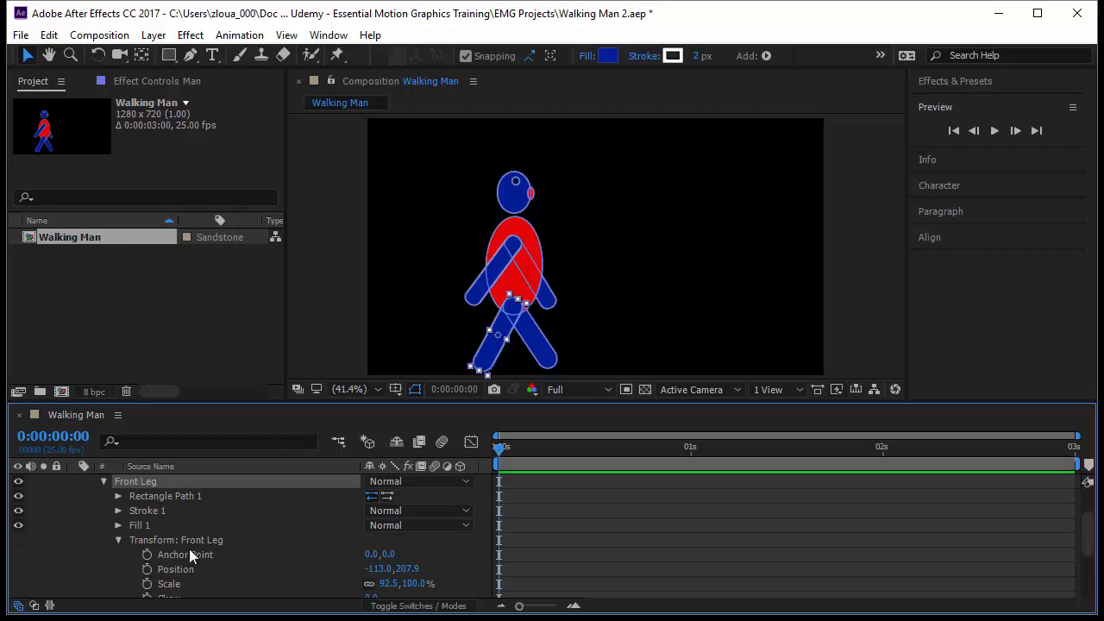
pyautogui.click(117, 540)
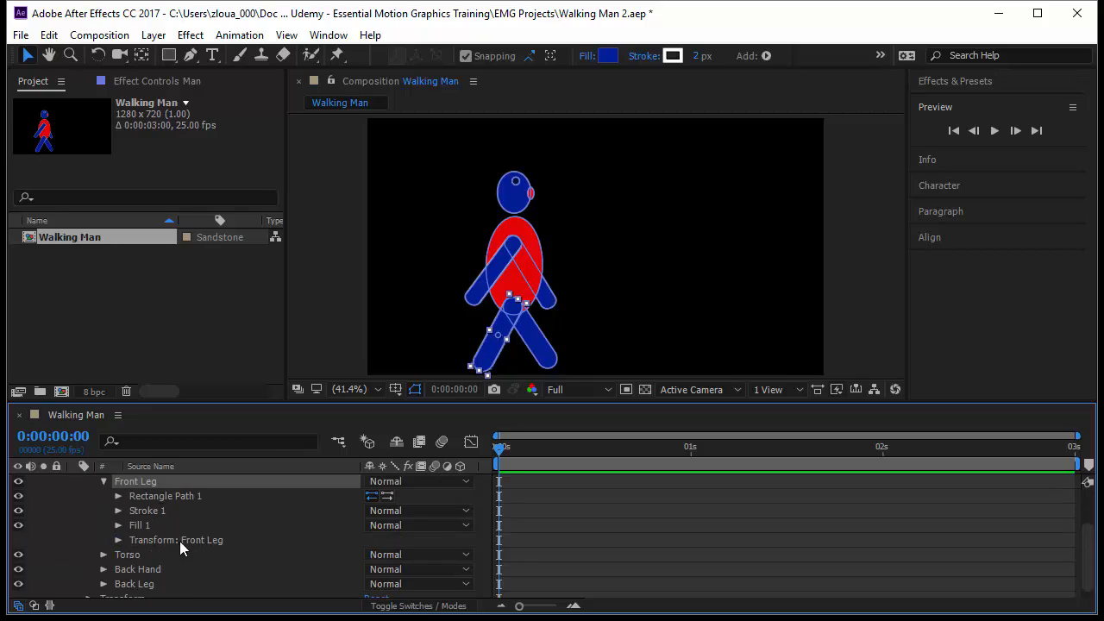
pyautogui.click(179, 541)
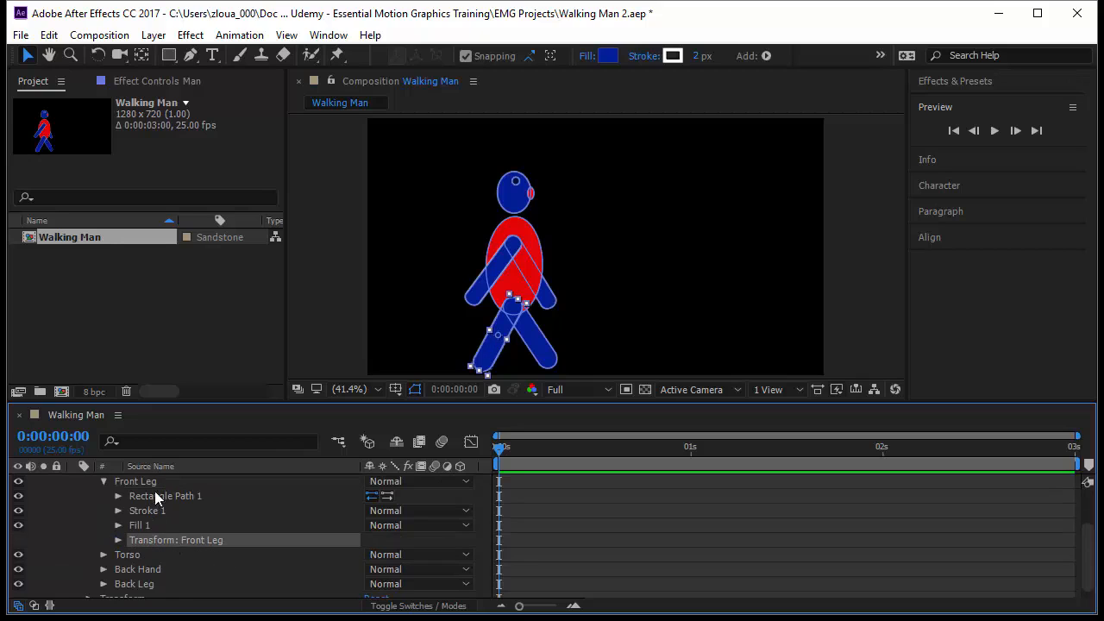
pyautogui.click(119, 540)
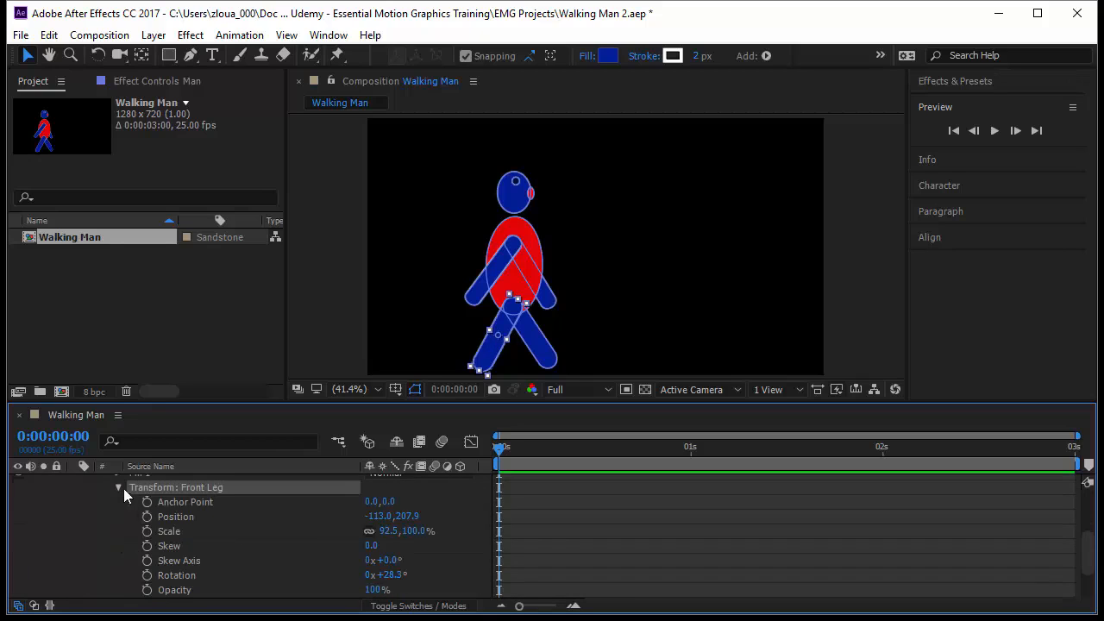
pyautogui.moveTo(394, 584); pyautogui.dragTo(345, 575)
pyautogui.hotkey('ctrl', 'z')
# Step: Move the front leg's anchor point to the hip joint, at about -1.5, -114.5, then test the leg's rotation and undo the test
pyautogui.click(144, 57)
pyautogui.click(510, 353)
pyautogui.moveTo(510, 353); pyautogui.dragTo(522, 307)
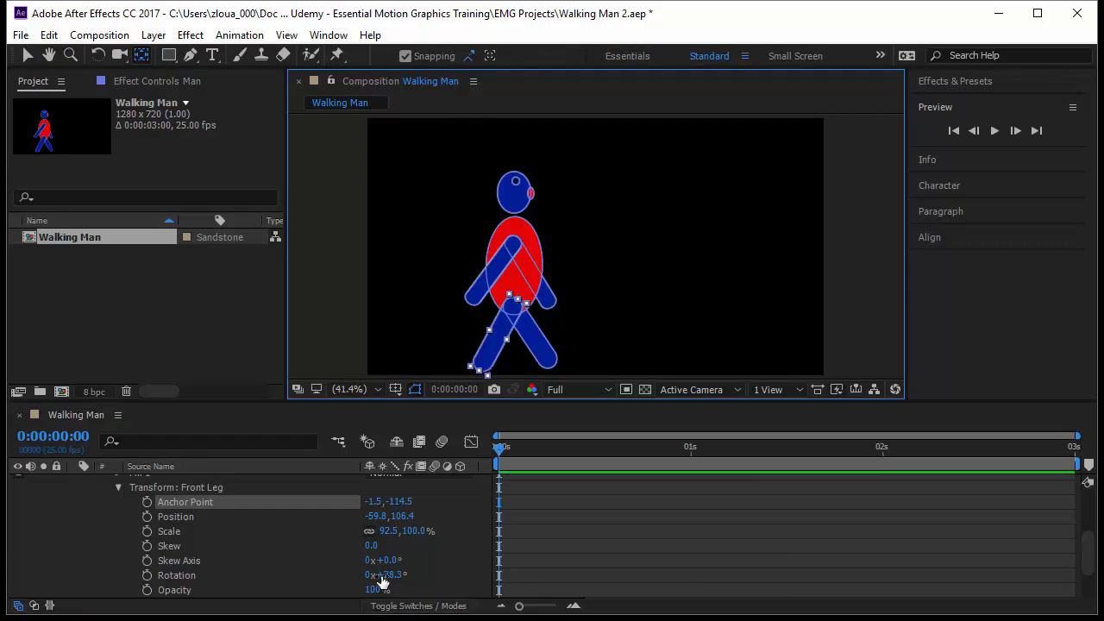
pyautogui.moveTo(393, 584)
pyautogui.mouseDown()
pyautogui.moveTo(423, 577)
pyautogui.moveTo(328, 581)
pyautogui.moveTo(412, 576)
pyautogui.mouseUp()
pyautogui.hotkey('ctrl', 'z')
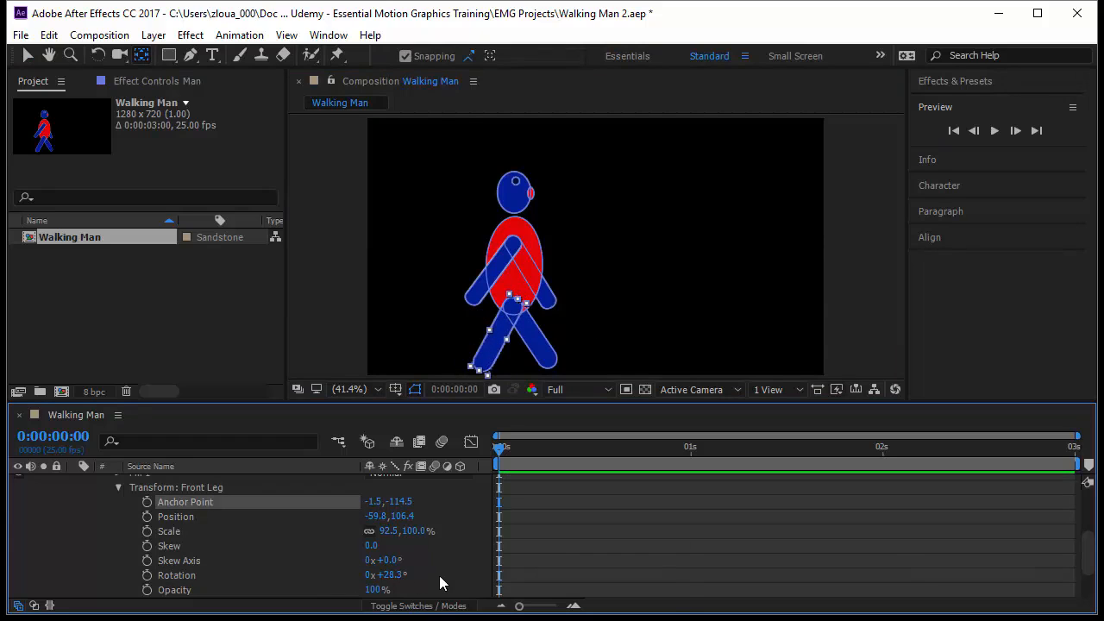
# Step: Select the back leg shape and move its anchor point with the Pan Behind tool to the hip joint
pyautogui.click(544, 355)
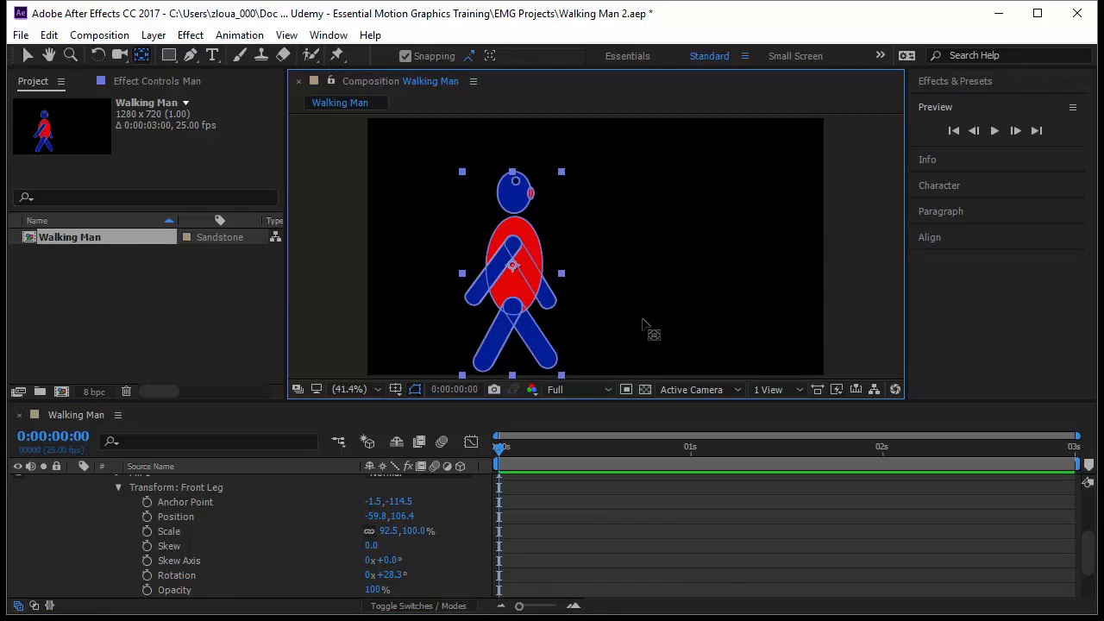
pyautogui.press('v')
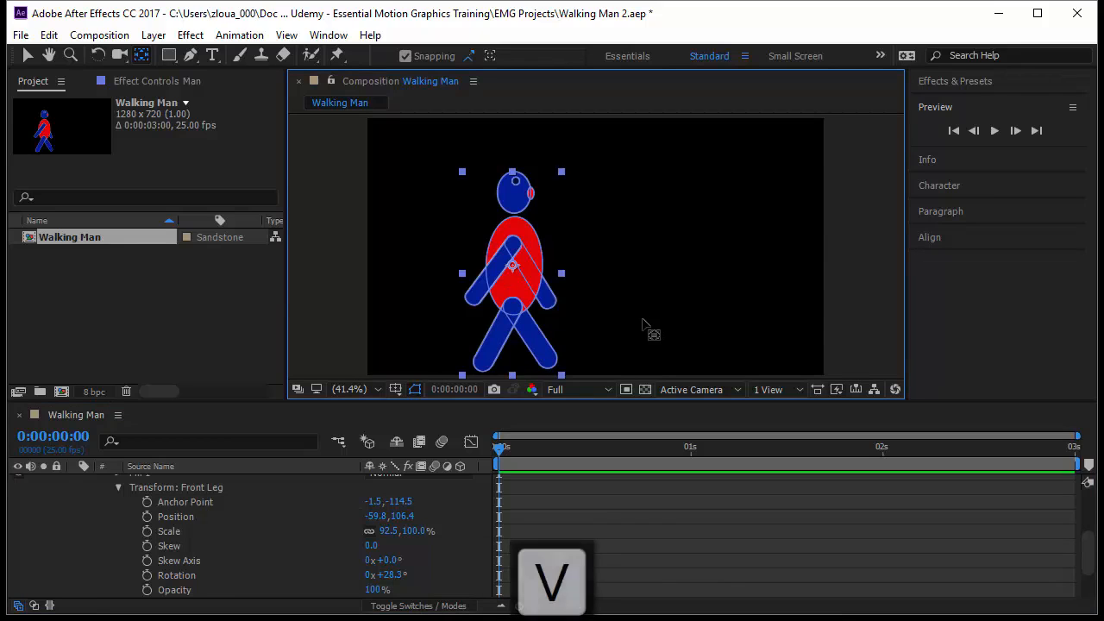
pyautogui.click(535, 356)
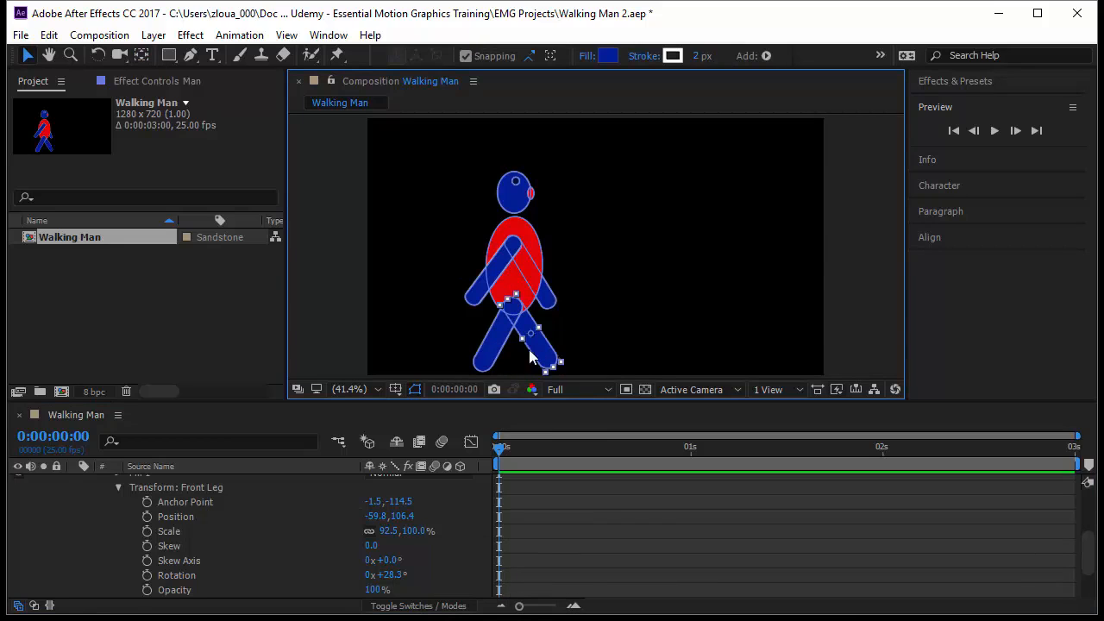
pyautogui.press('y')
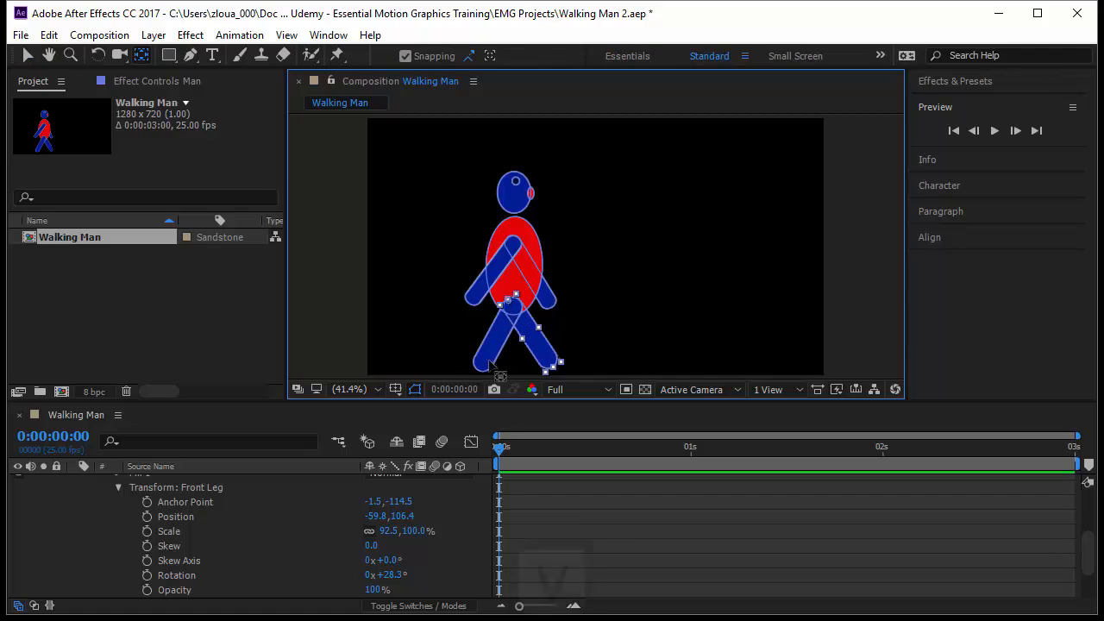
# Step: Select the front hand shape and move its anchor point to the shoulder end of the arm
pyautogui.press('v')
pyautogui.click(472, 299)
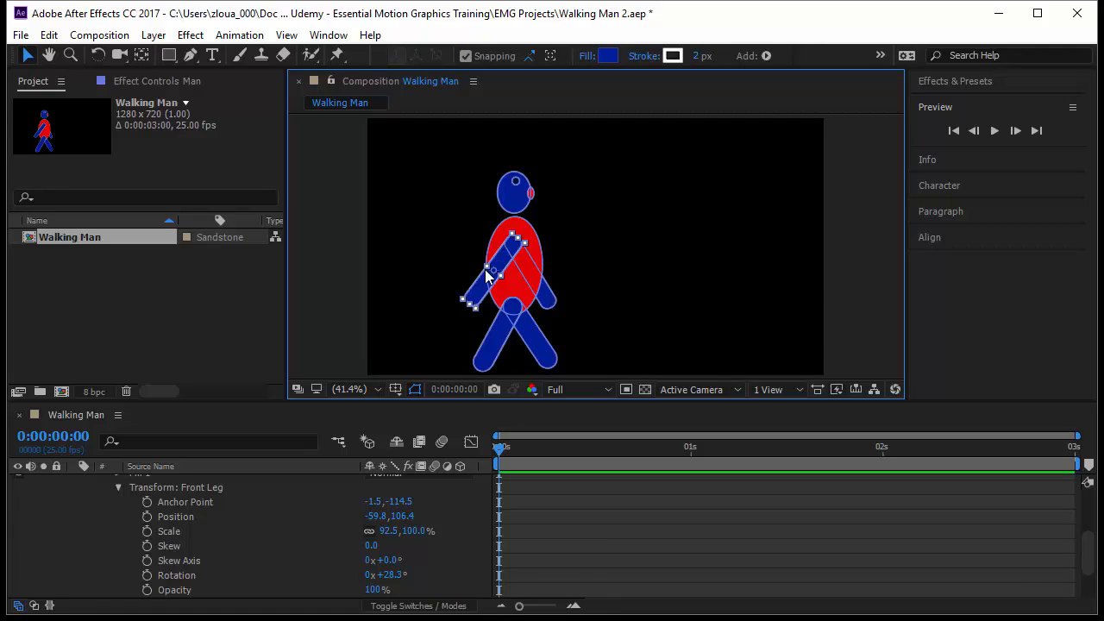
pyautogui.press('y')
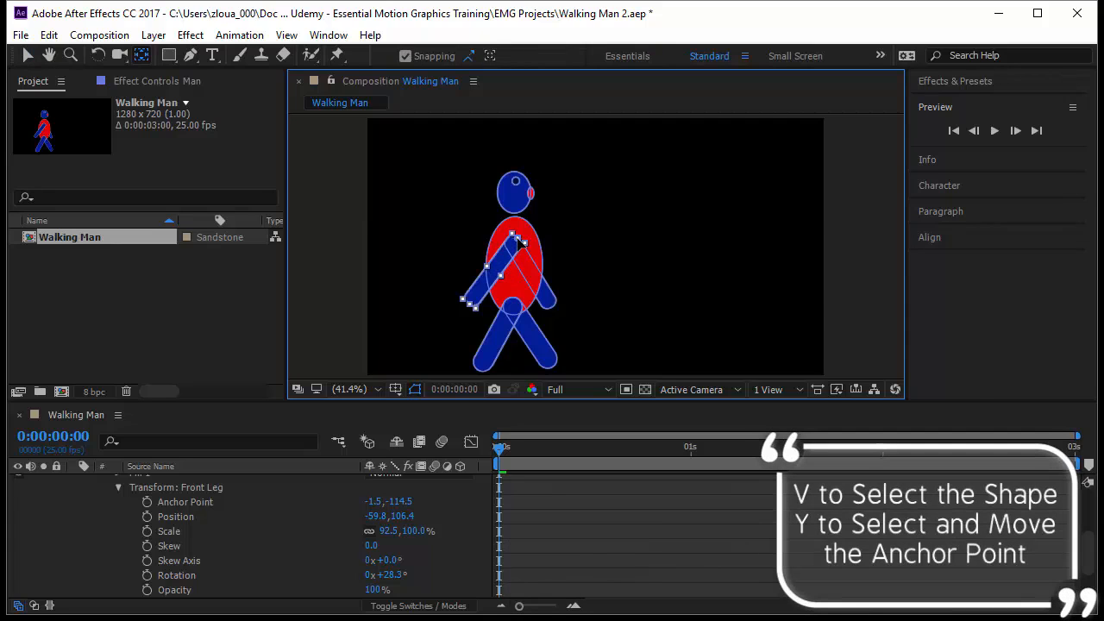
# Step: Select the back hand shape and move its anchor point to the shoulder end of the arm
pyautogui.press('v')
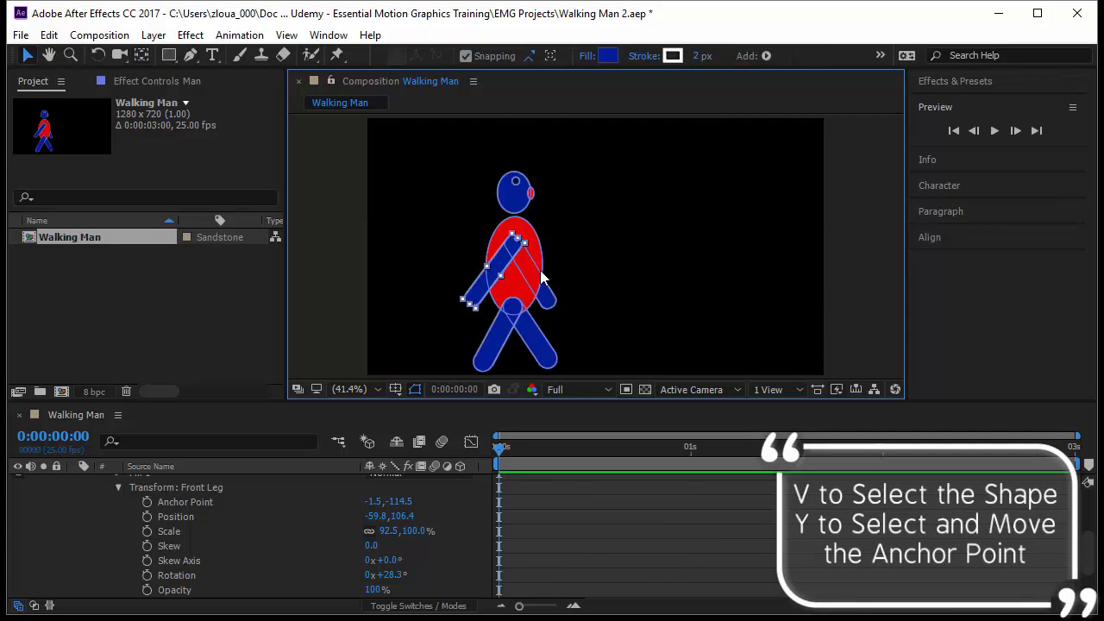
pyautogui.click(552, 308)
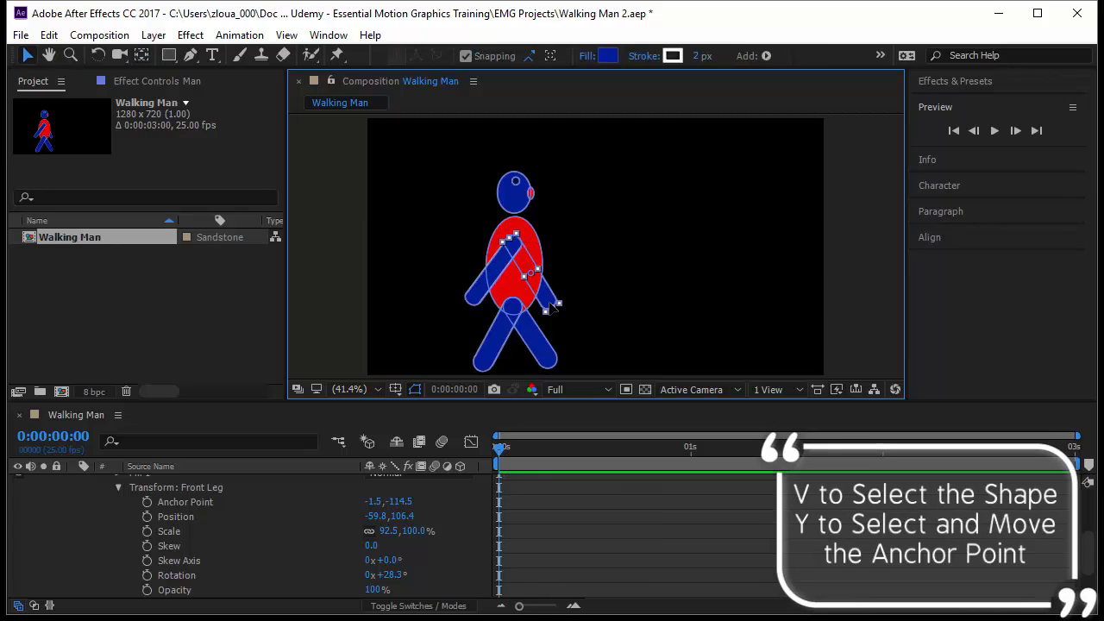
pyautogui.press('y')
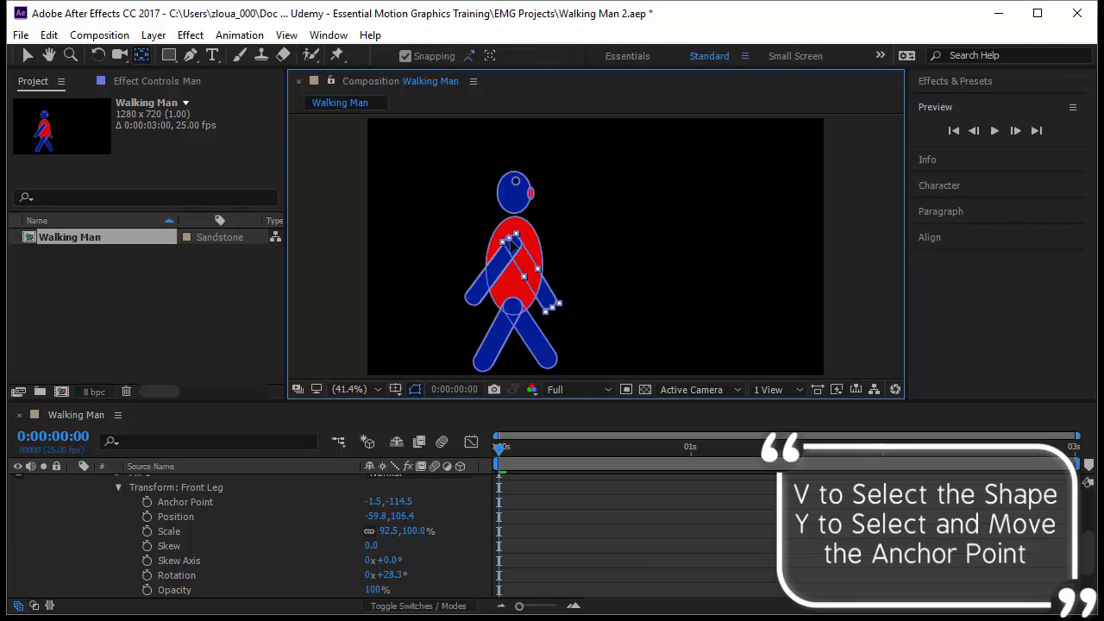
# Step: Select the red torso and move its anchor point down from the centre to just above the hips
pyautogui.press('v')
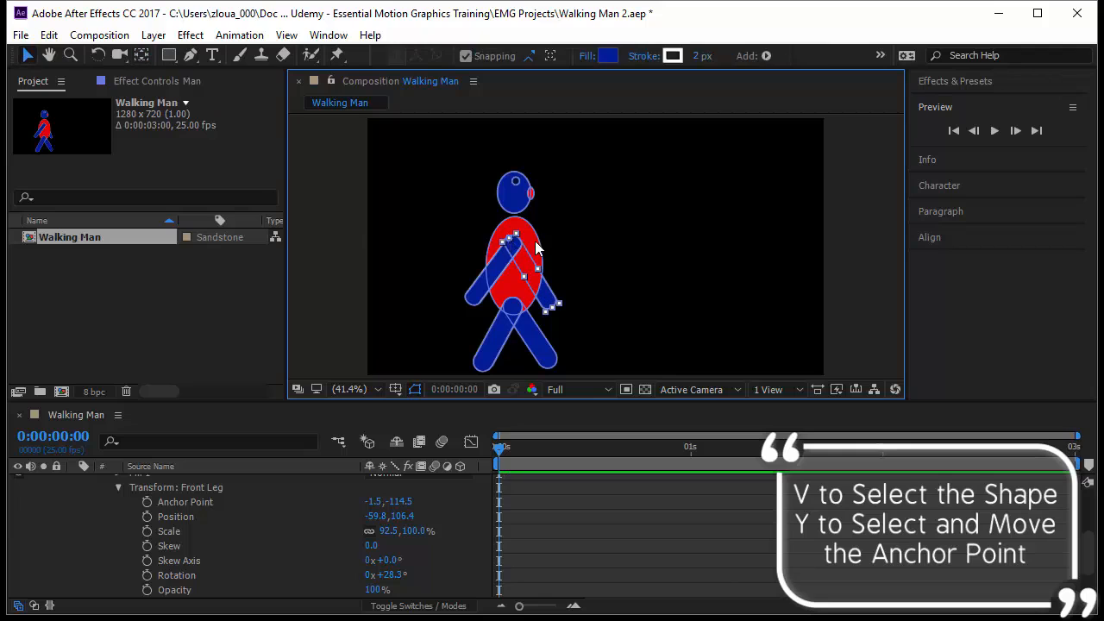
pyautogui.click(533, 246)
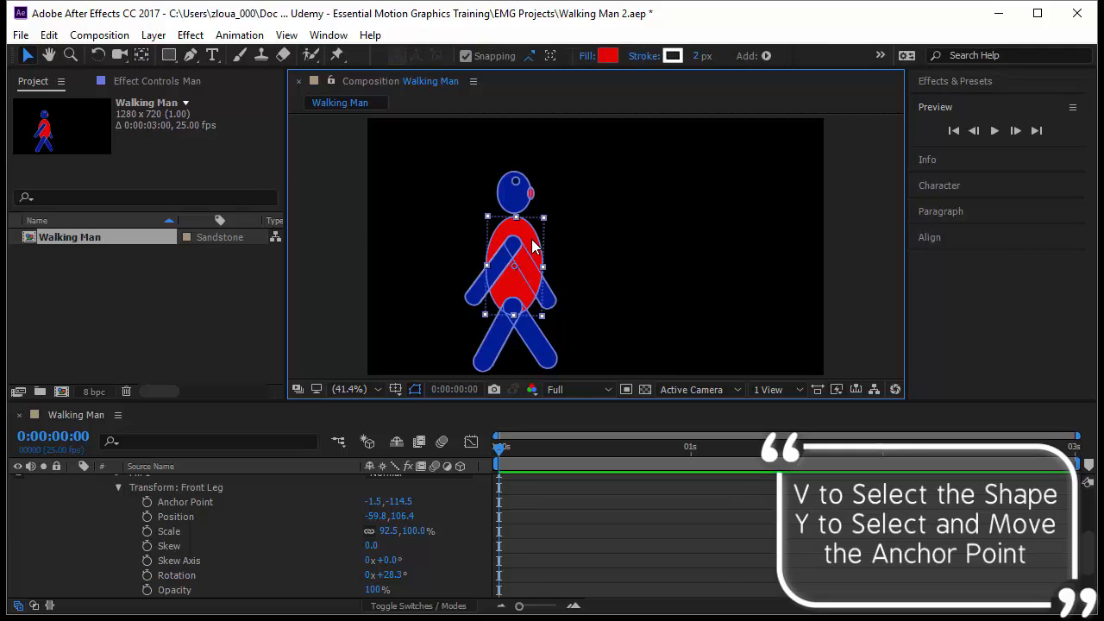
pyautogui.press('y')
pyautogui.moveTo(515, 267); pyautogui.dragTo(513, 288)
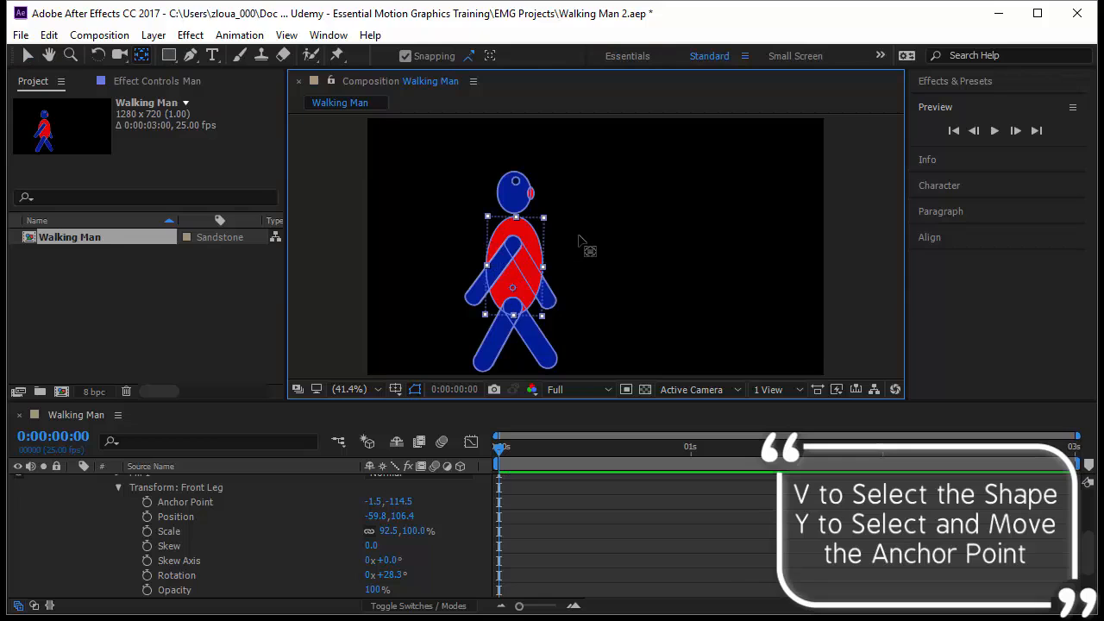
# Step: Move the Complete Head group's anchor point to the neck, where the head meets the torso, and deselect everything
pyautogui.press('v')
pyautogui.click(517, 181)
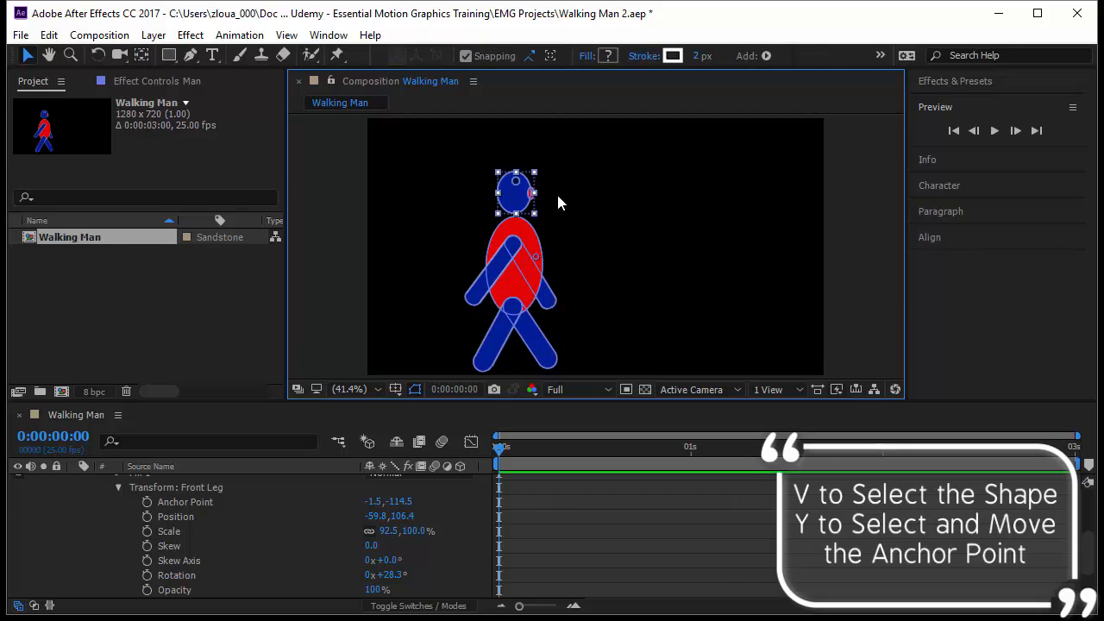
pyautogui.press('y')
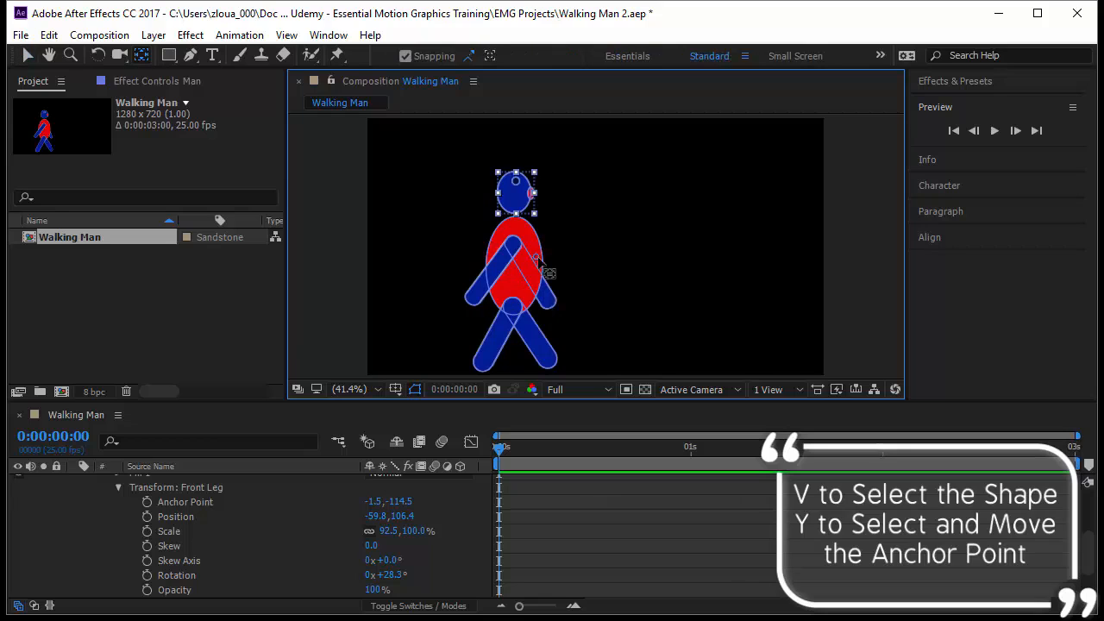
pyautogui.moveTo(520, 237); pyautogui.dragTo(516, 222)
pyautogui.press('v')
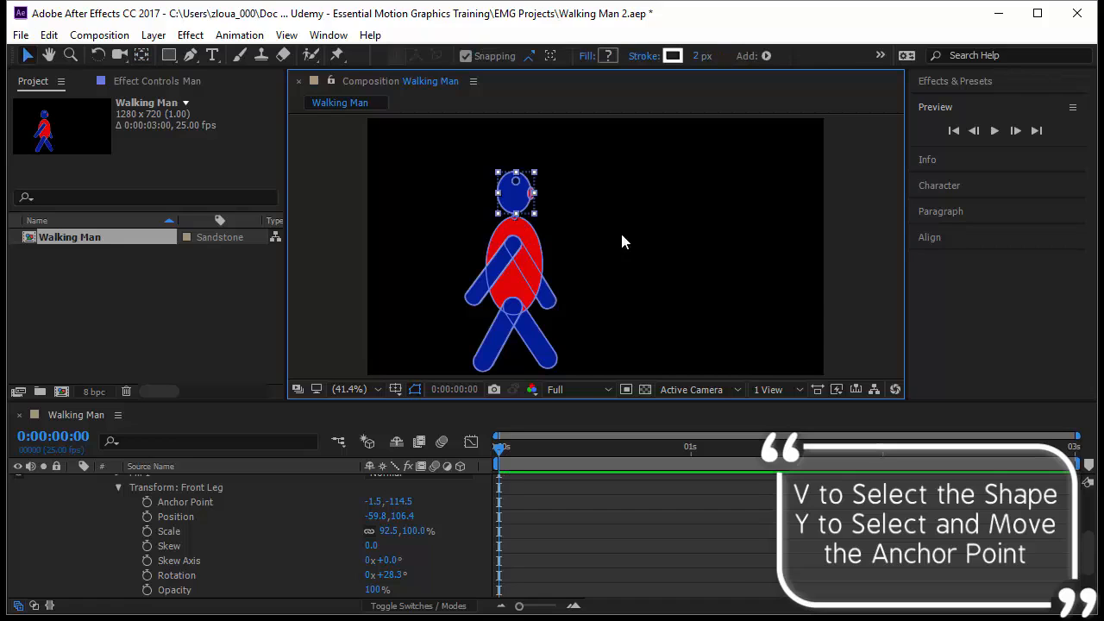
pyautogui.click(610, 342)
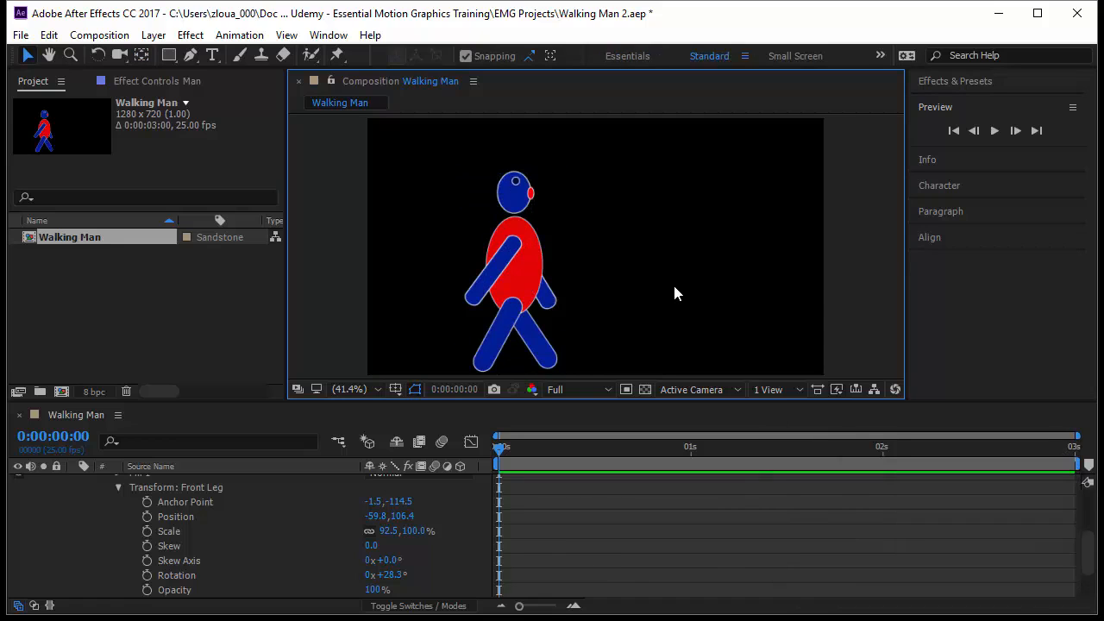
# Step: Collapse the Front Leg group in the timeline and select the front leg shape in the composition
pyautogui.click(514, 202)
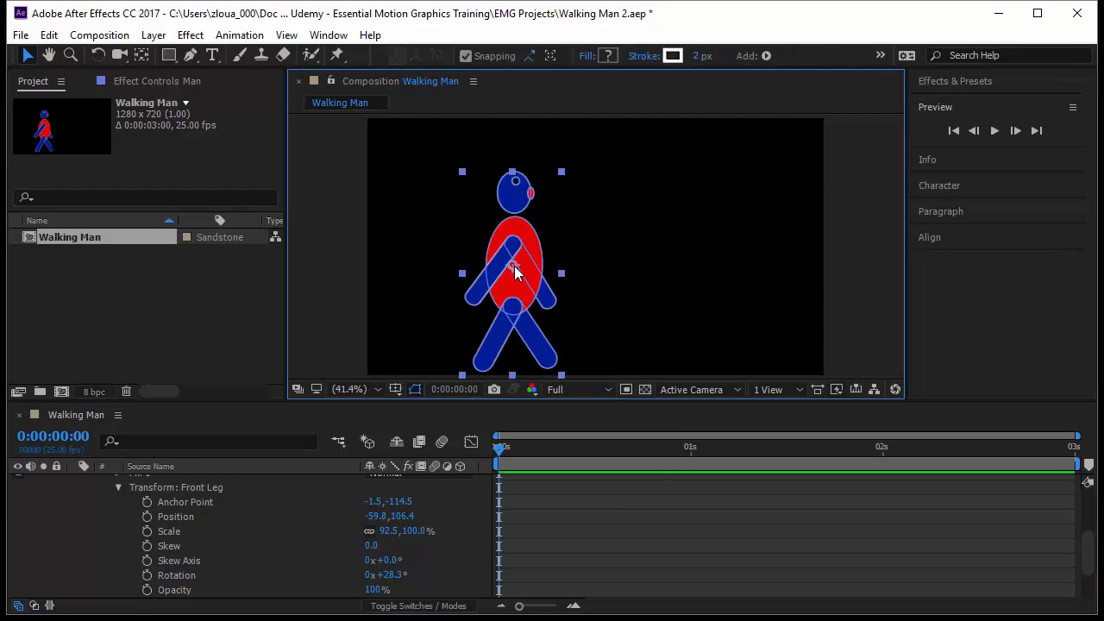
pyautogui.scroll(3, 196, 507)
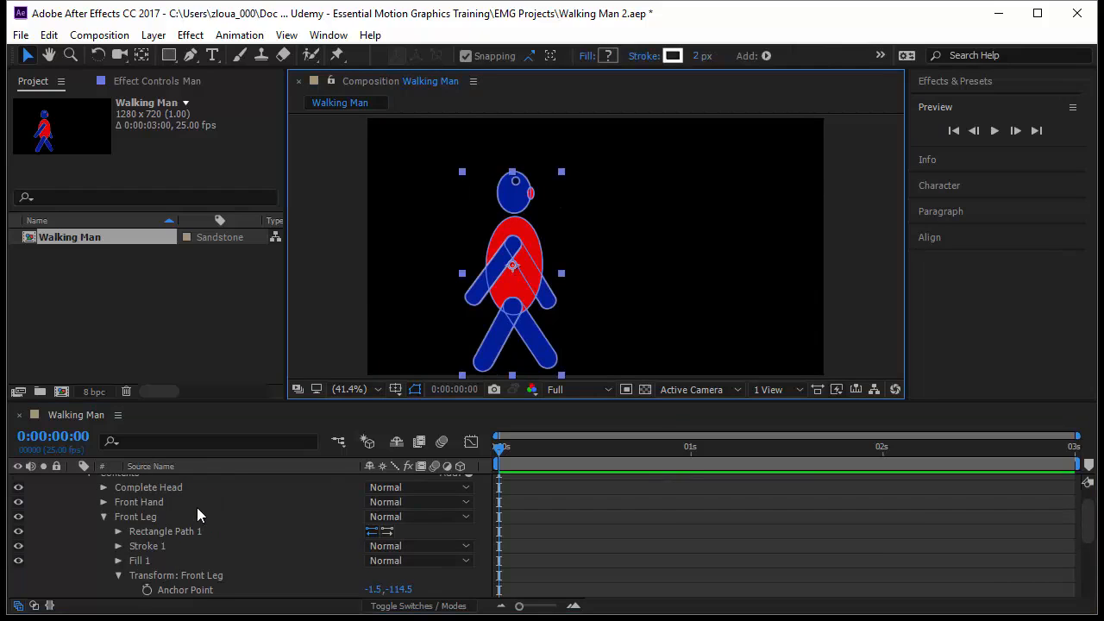
pyautogui.click(104, 518)
pyautogui.click(490, 360)
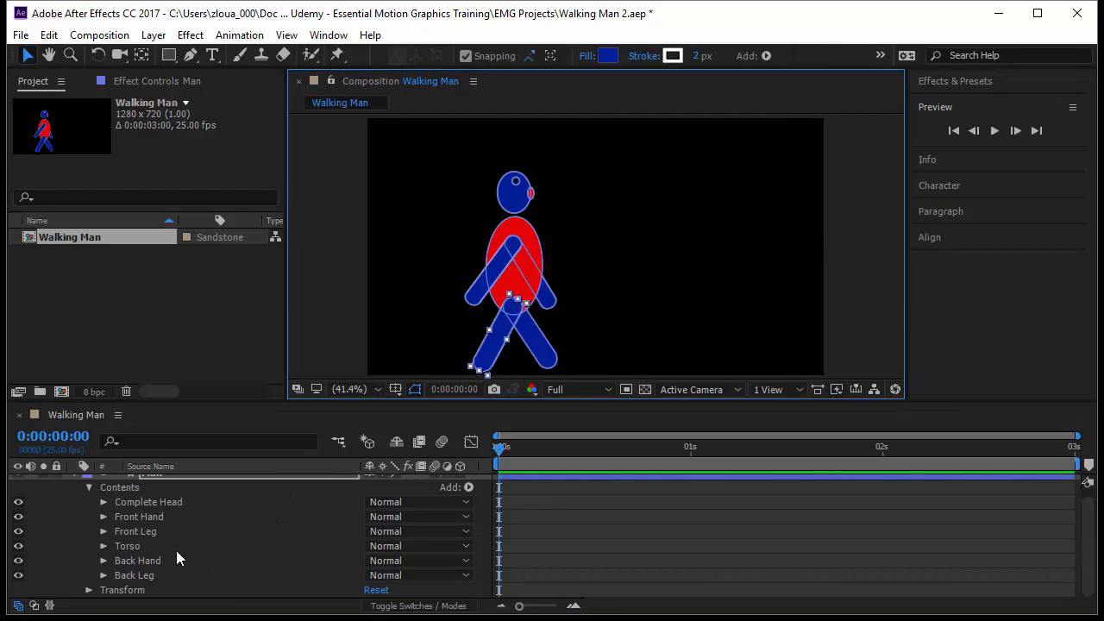
# Step: Expand the Front Leg group's transform properties and add a starting Rotation keyframe at 0:00:00:00
pyautogui.click(104, 531)
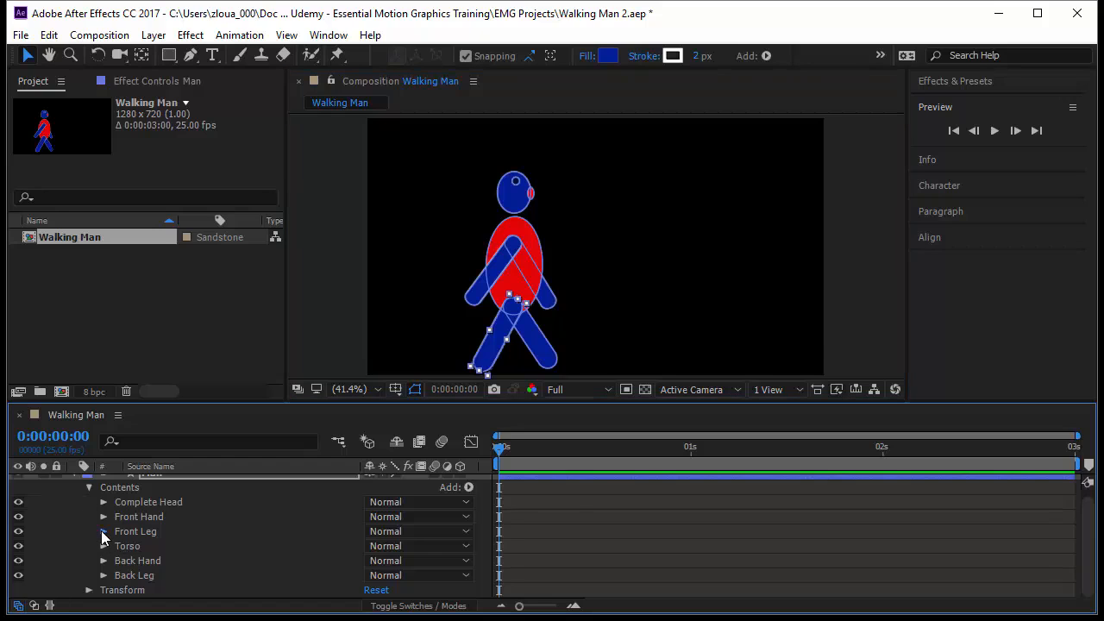
pyautogui.click(185, 538)
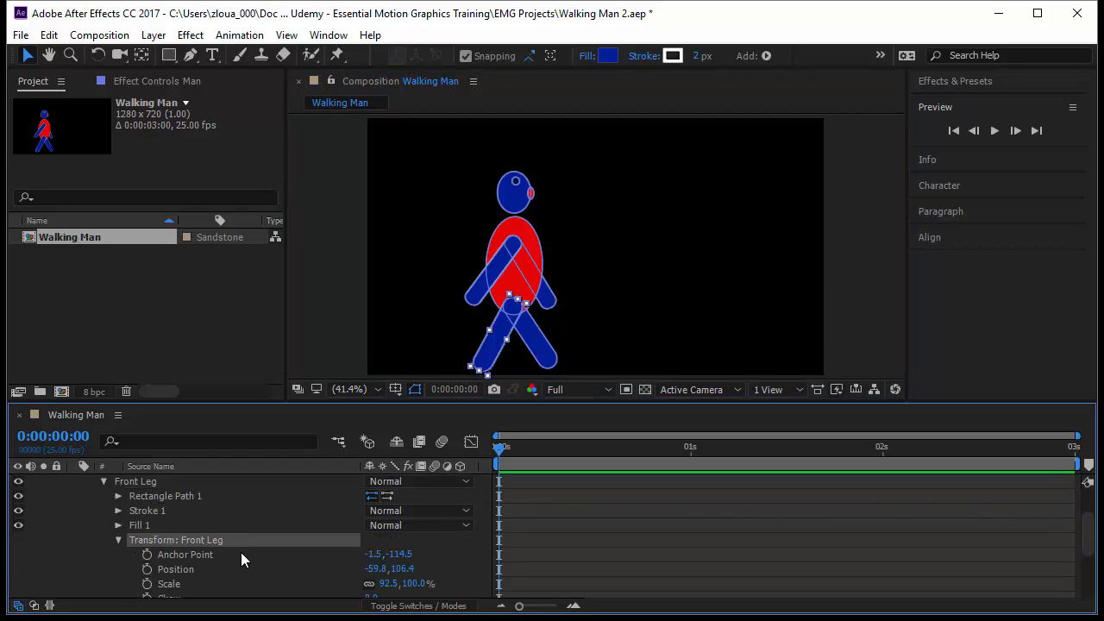
pyautogui.scroll(-1, 242, 554)
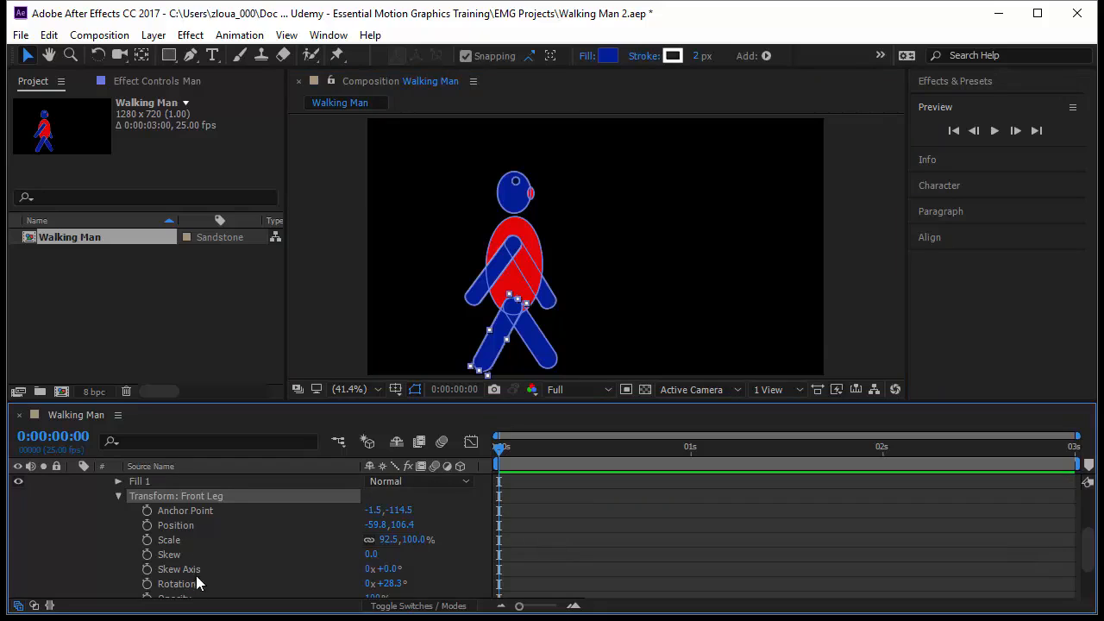
pyautogui.click(147, 583)
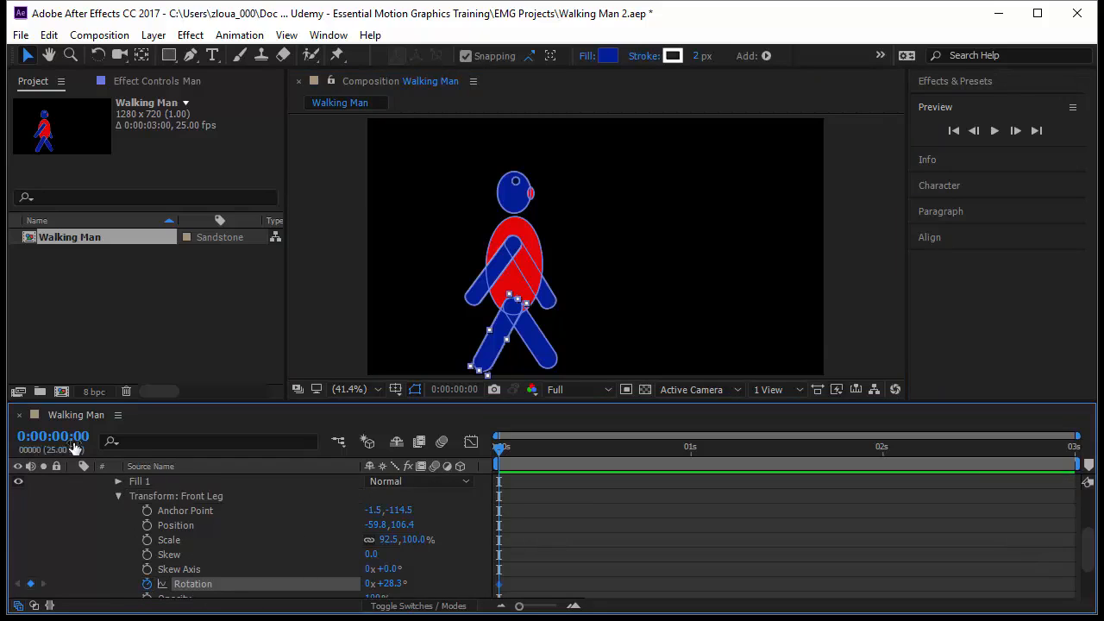
# Step: Move 12 frames ahead and set the Front Leg's Rotation to -28.7° so that the leg swings forward
pyautogui.click(69, 436)
pyautogui.write('+12')
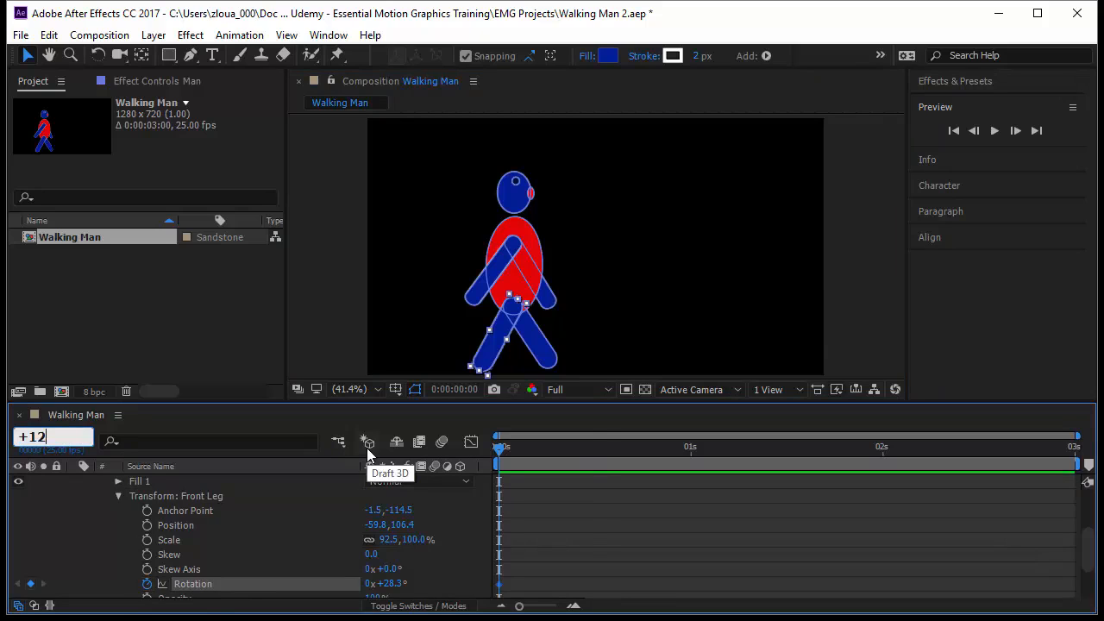
pyautogui.press('Return')
pyautogui.moveTo(386, 586); pyautogui.dragTo(345, 594)
# Step: Copy the Front Leg's first Rotation keyframe and paste it at 0:00:01:00 to close the swing cycle
pyautogui.moveTo(589, 447); pyautogui.dragTo(683, 450)
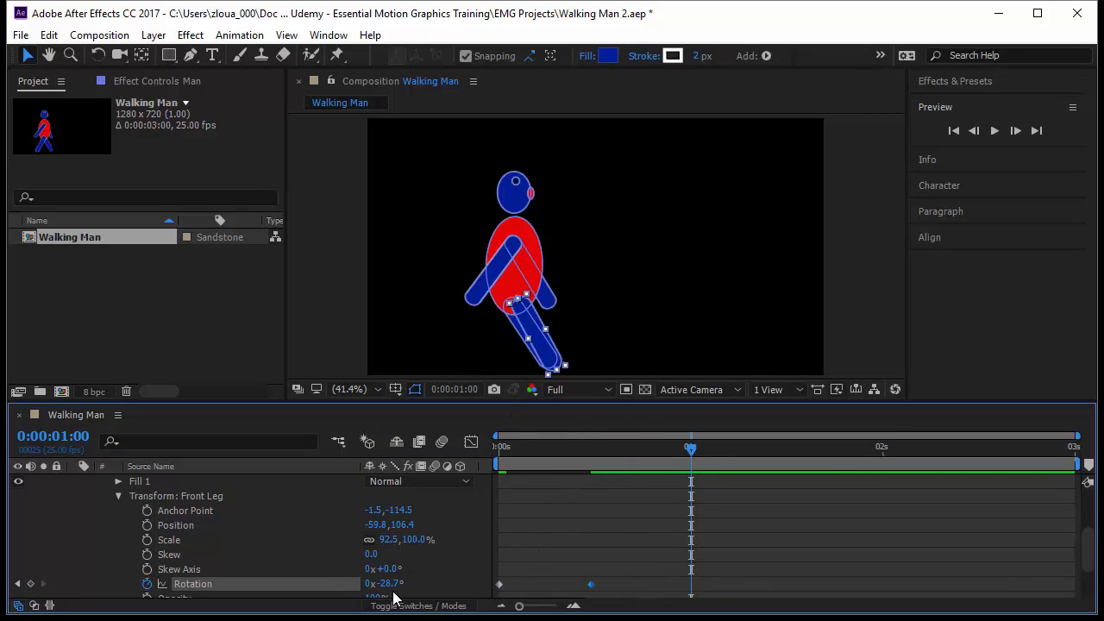
pyautogui.moveTo(516, 577); pyautogui.dragTo(498, 598)
pyautogui.hotkey('ctrl', 'c')
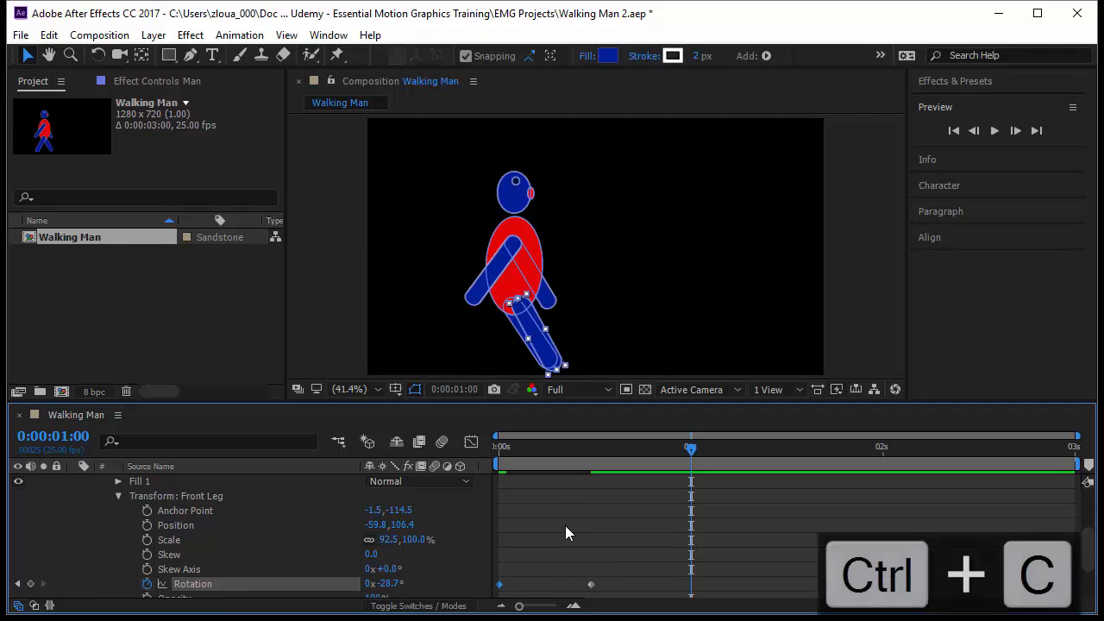
pyautogui.hotkey('ctrl', 'v')
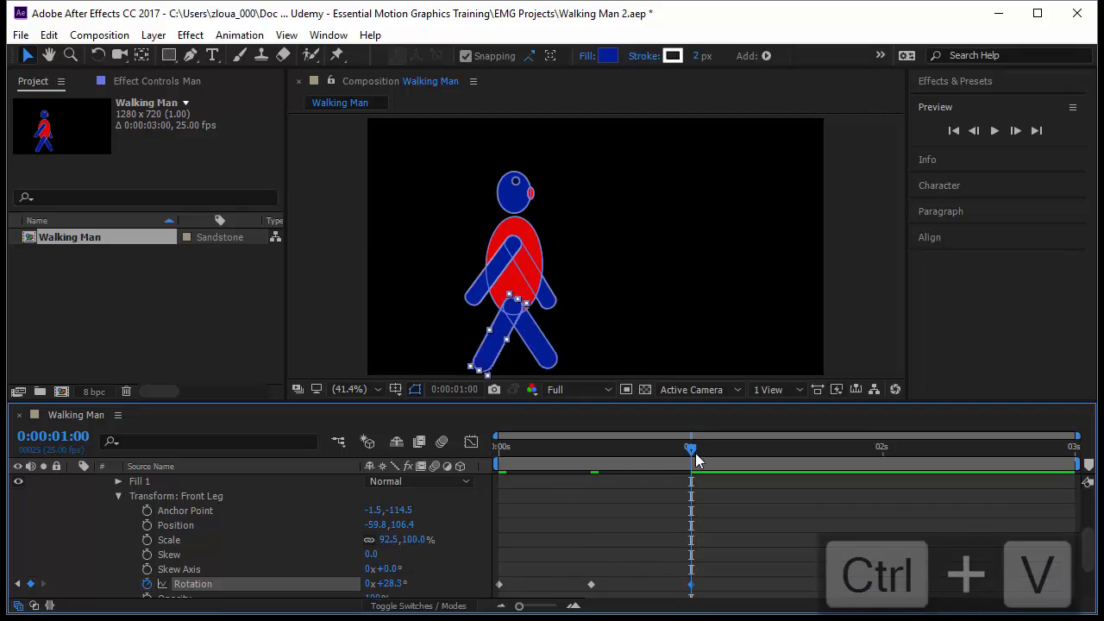
# Step: Preview the front leg's swing from the start of the timeline, return to the first frame and deselect everything
pyautogui.moveTo(694, 459); pyautogui.dragTo(477, 493)
pyautogui.press('space')
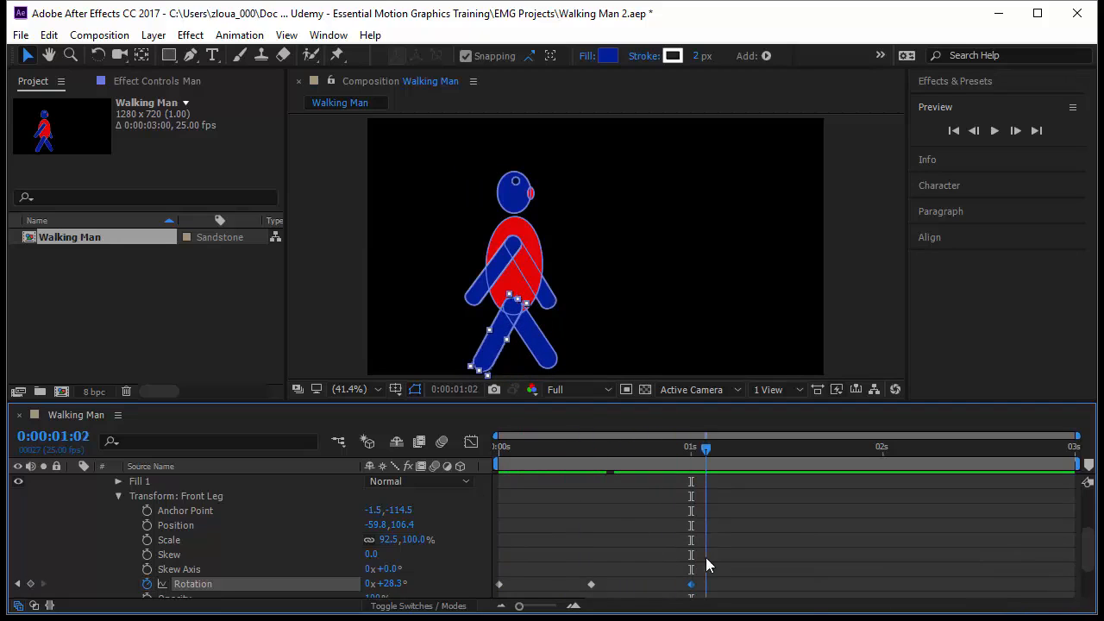
pyautogui.moveTo(494, 563); pyautogui.dragTo(493, 562)
pyautogui.click(629, 543)
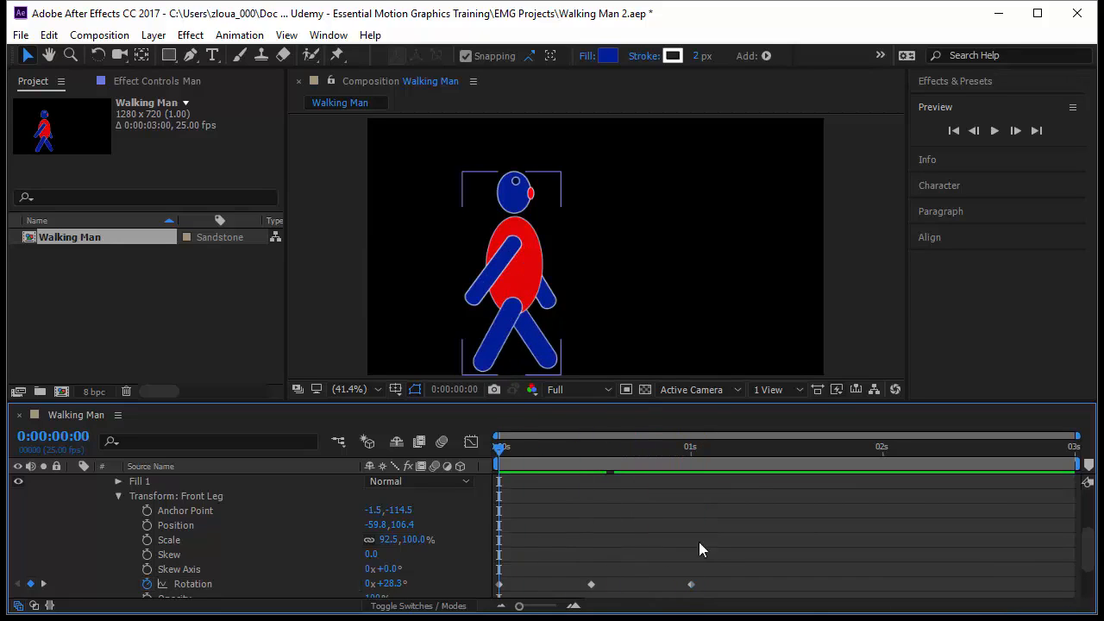
# Step: Move the whole man slightly up in the composition, with the playhead back at the first frame
pyautogui.click(527, 277)
pyautogui.moveTo(515, 266); pyautogui.dragTo(517, 250)
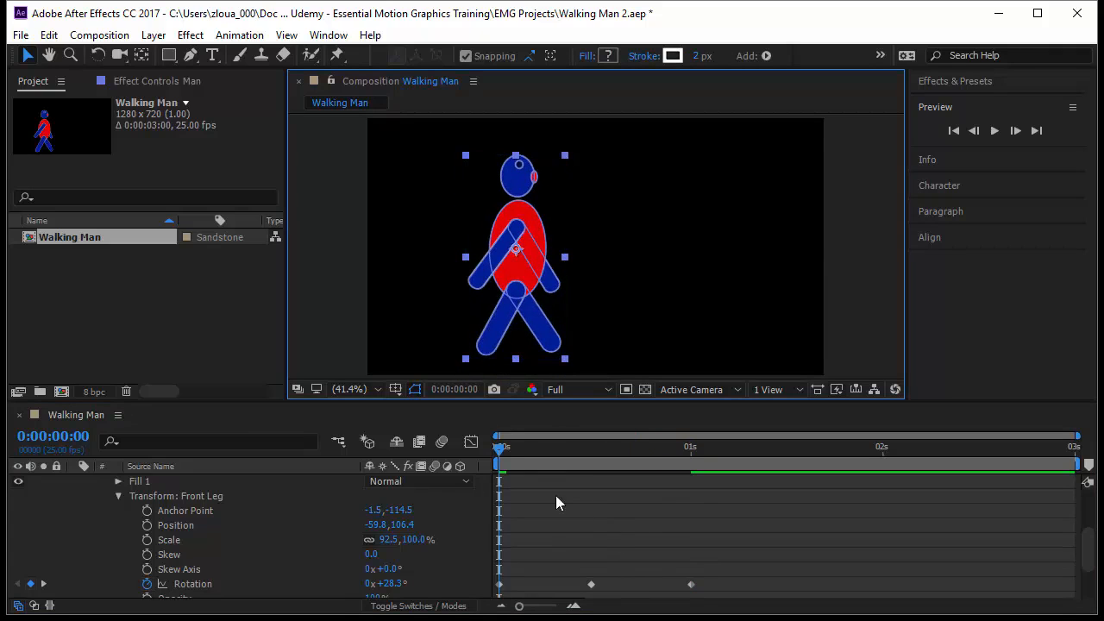
pyautogui.moveTo(505, 462); pyautogui.dragTo(460, 517)
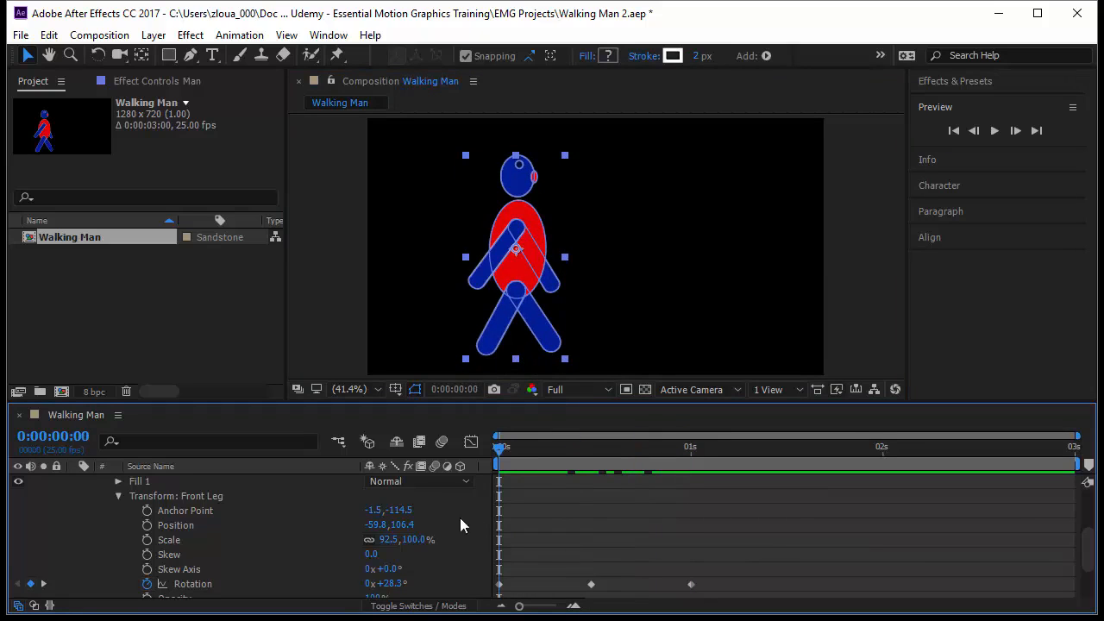
# Step: Select the back leg shape, expand the Back Leg group's transform properties and add a Rotation keyframe at 0:00:00:00
pyautogui.doubleClick(541, 345)
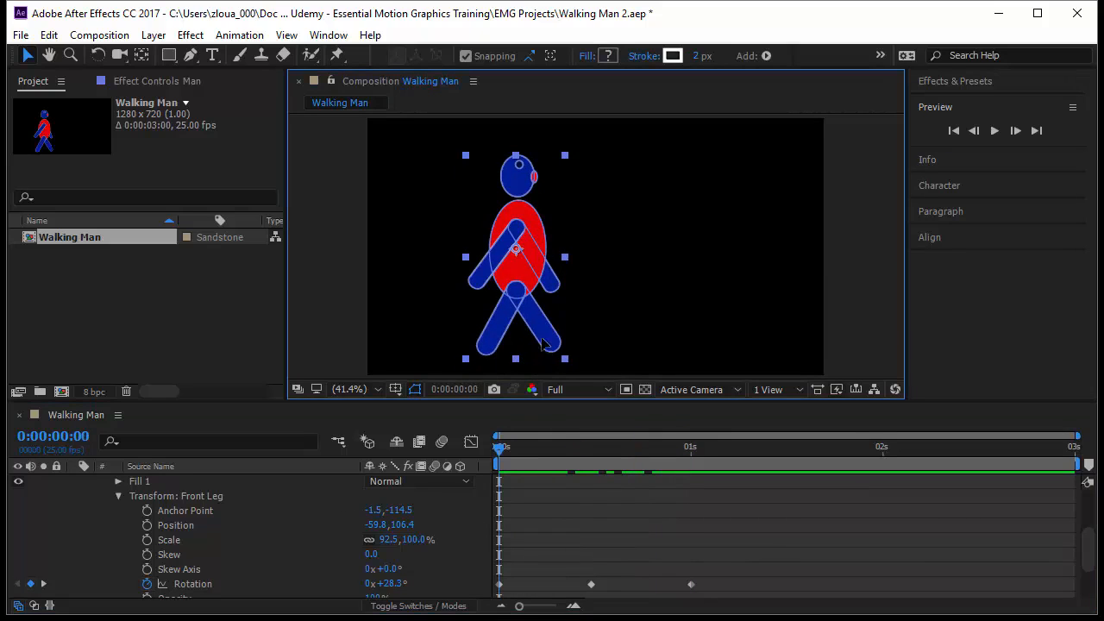
pyautogui.scroll(3, 227, 566)
pyautogui.scroll(-5, 228, 566)
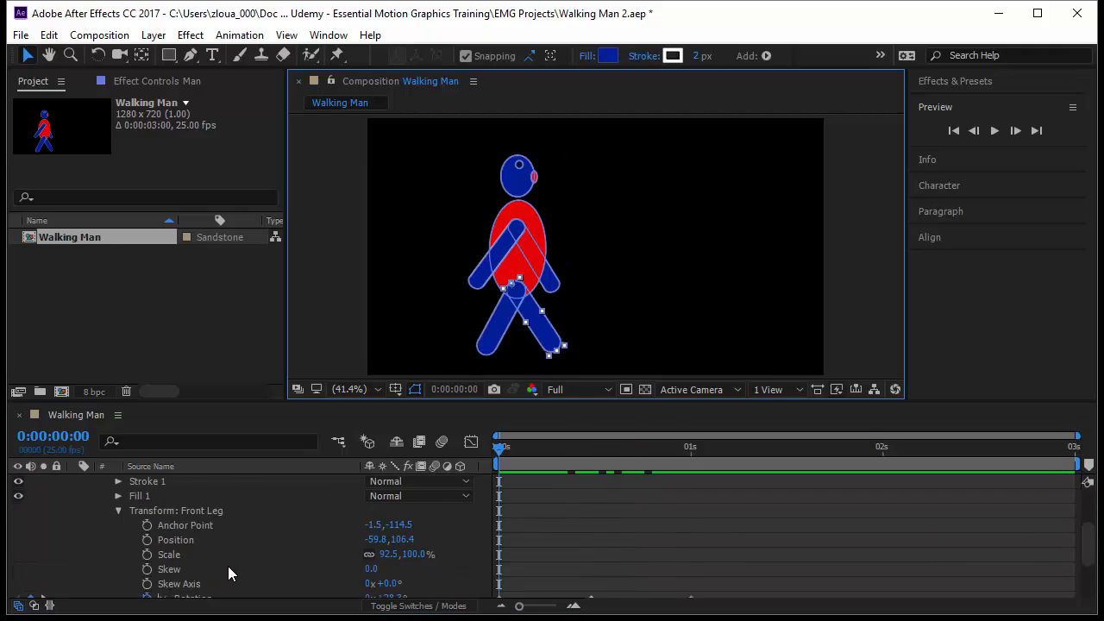
pyautogui.click(104, 575)
pyautogui.scroll(-2, 238, 566)
pyautogui.click(180, 497)
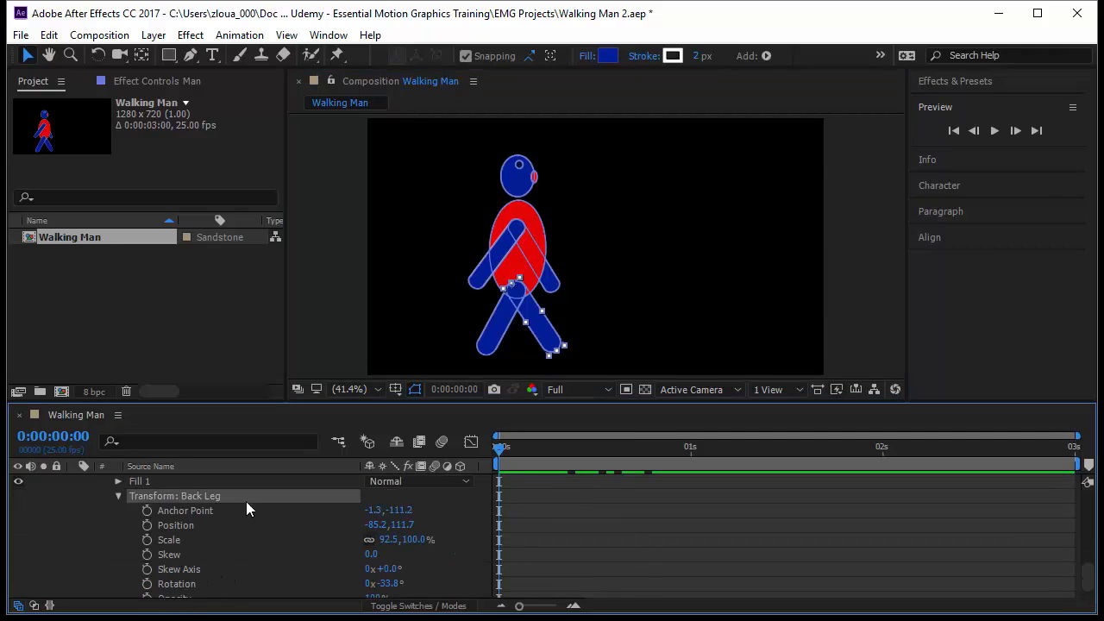
pyautogui.click(148, 583)
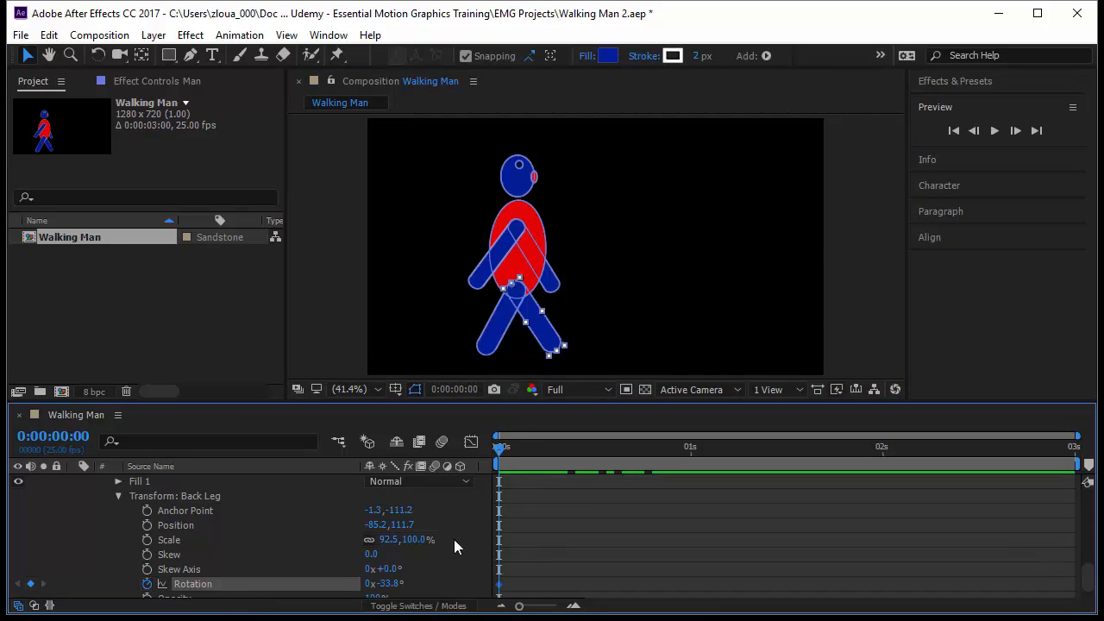
# Step: Show only the Man layer's keyframed properties and set the Back Leg's Rotation to 33.2° at frame 12
pyautogui.scroll(7, 358, 512)
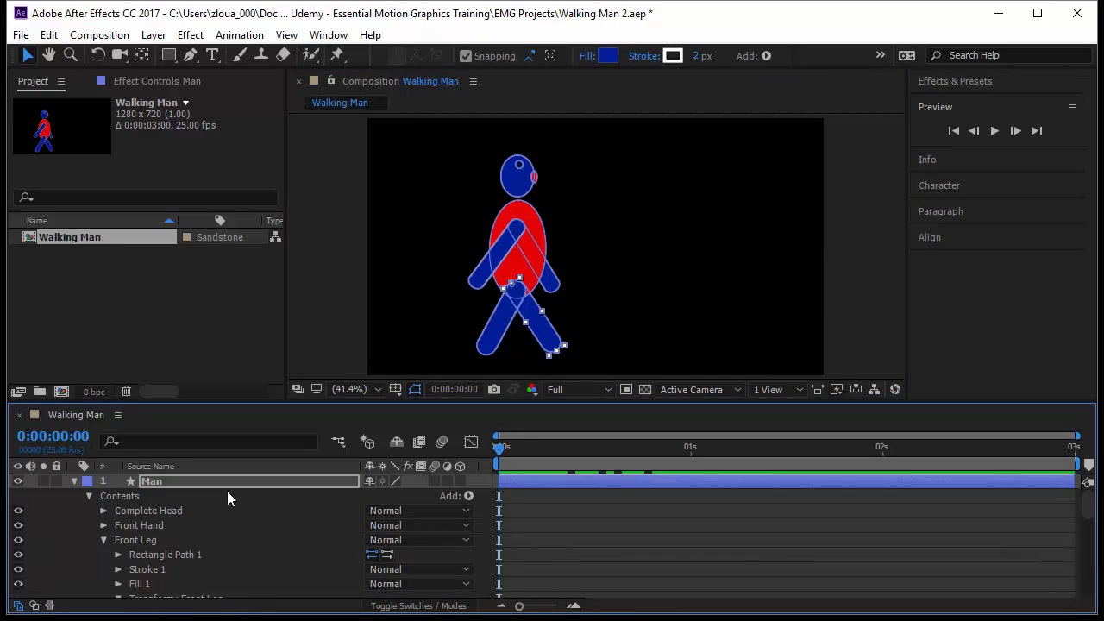
pyautogui.click(223, 479)
pyautogui.press('u')
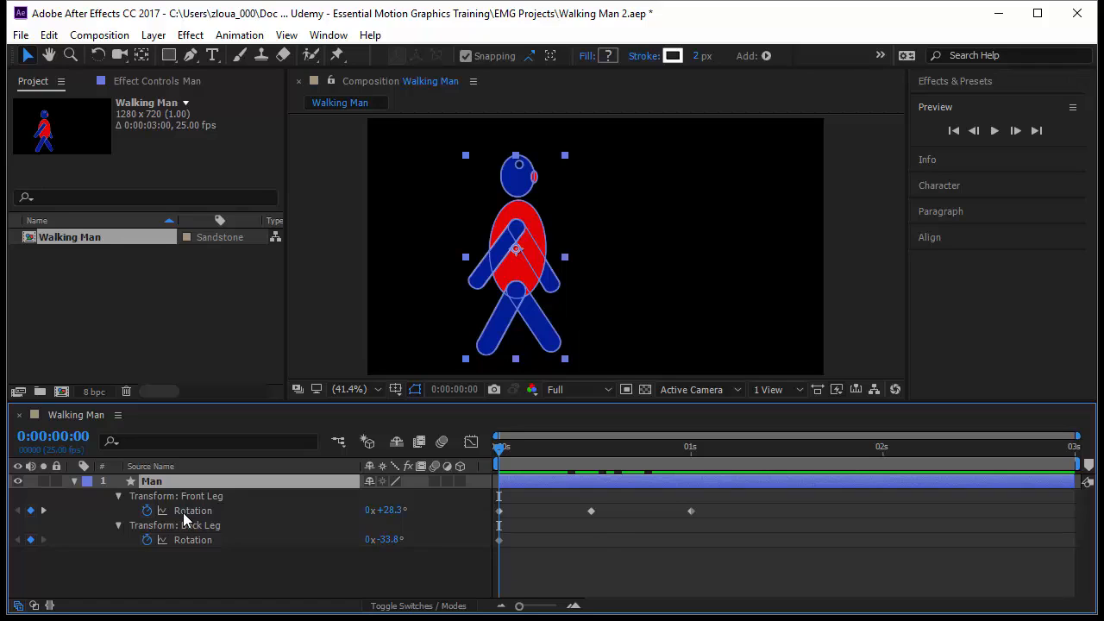
pyautogui.press('k')
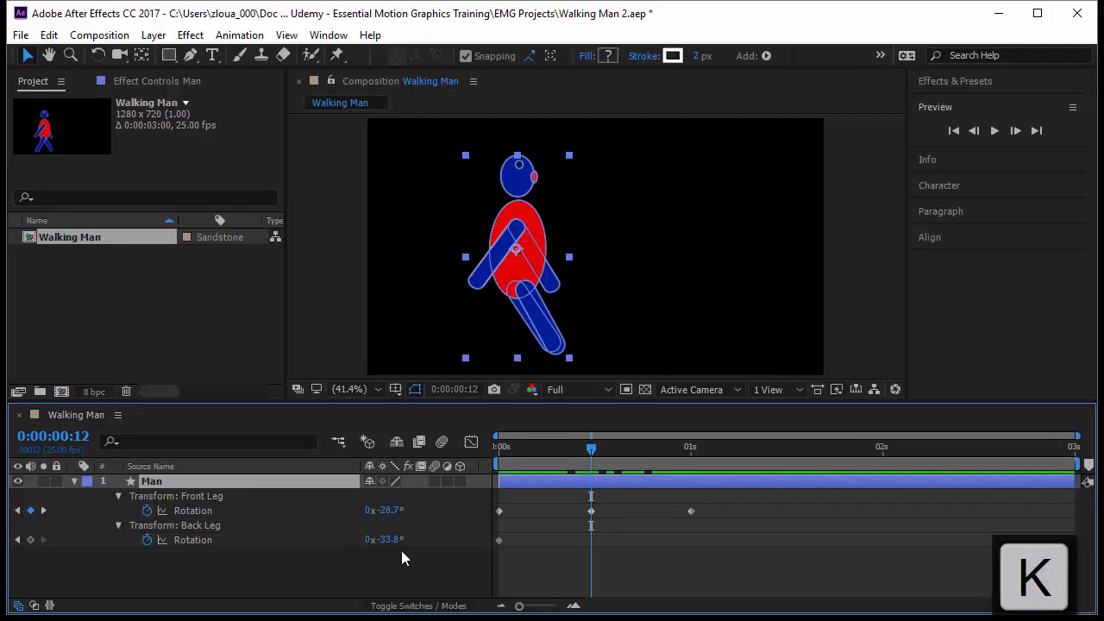
pyautogui.moveTo(388, 545); pyautogui.dragTo(463, 557)
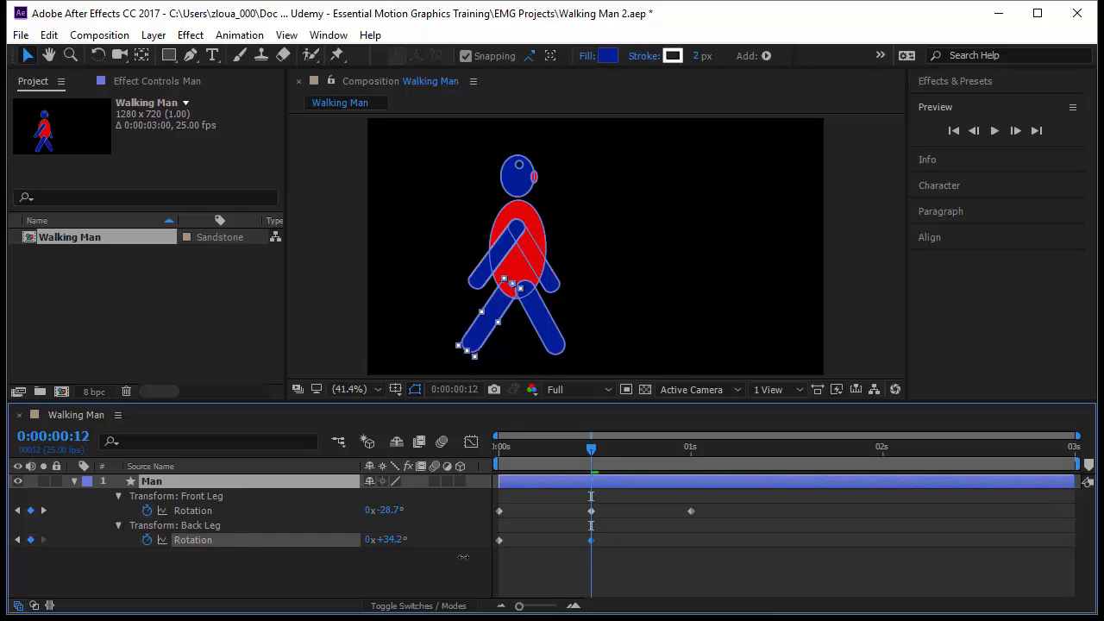
# Step: Copy the Back Leg's first Rotation keyframe and paste it at 0:00:01:00
pyautogui.press('k')
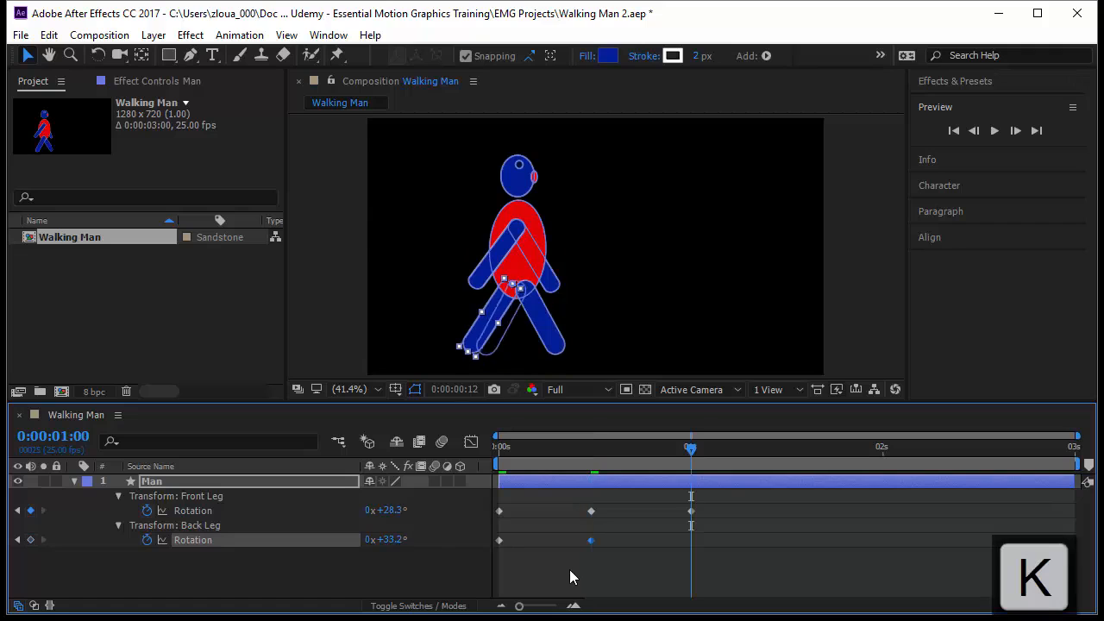
pyautogui.moveTo(523, 539); pyautogui.dragTo(485, 551)
pyautogui.hotkey('ctrl', 'c')
pyautogui.hotkey('ctrl', 'v')
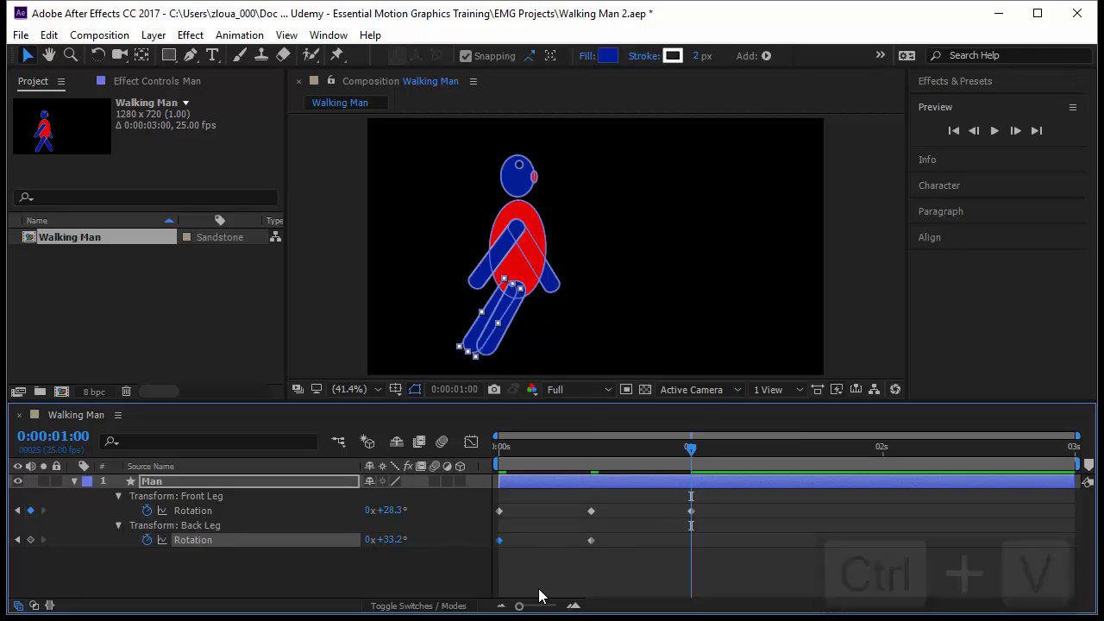
# Step: Deselect everything and preview both legs swinging from the start of the timeline
pyautogui.moveTo(692, 450); pyautogui.dragTo(493, 486)
pyautogui.click(565, 593)
pyautogui.press('space')
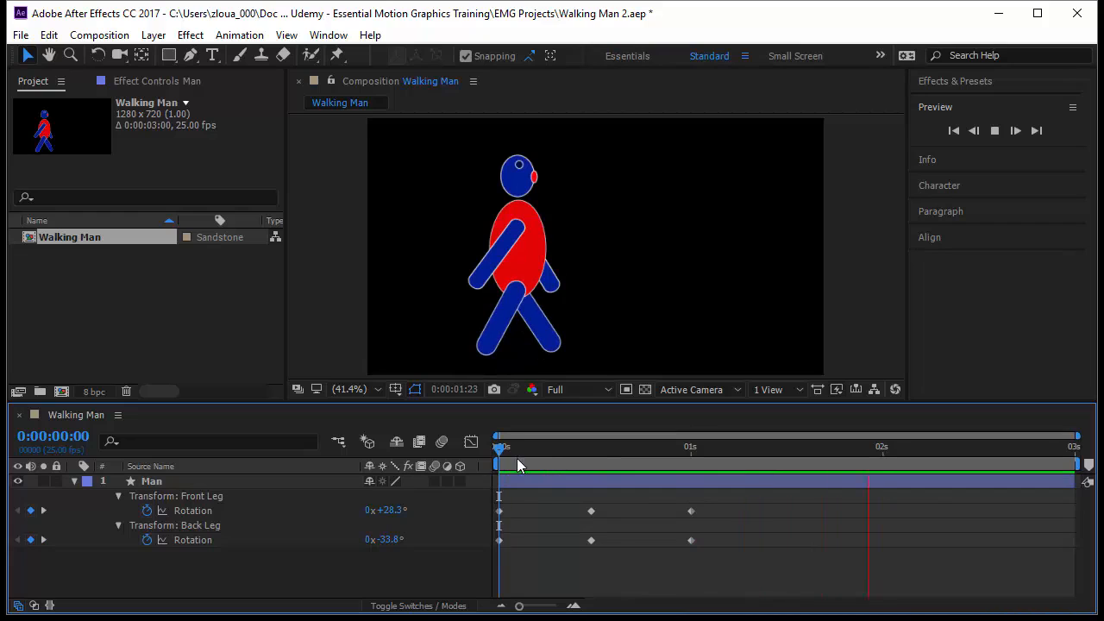
pyautogui.moveTo(501, 451); pyautogui.dragTo(423, 549)
# Step: Select the front hand shape, expand the Front Hand group's transform properties and add a Rotation keyframe at 0:00:00:00
pyautogui.click(187, 483)
pyautogui.click(478, 263)
pyautogui.doubleClick(479, 267)
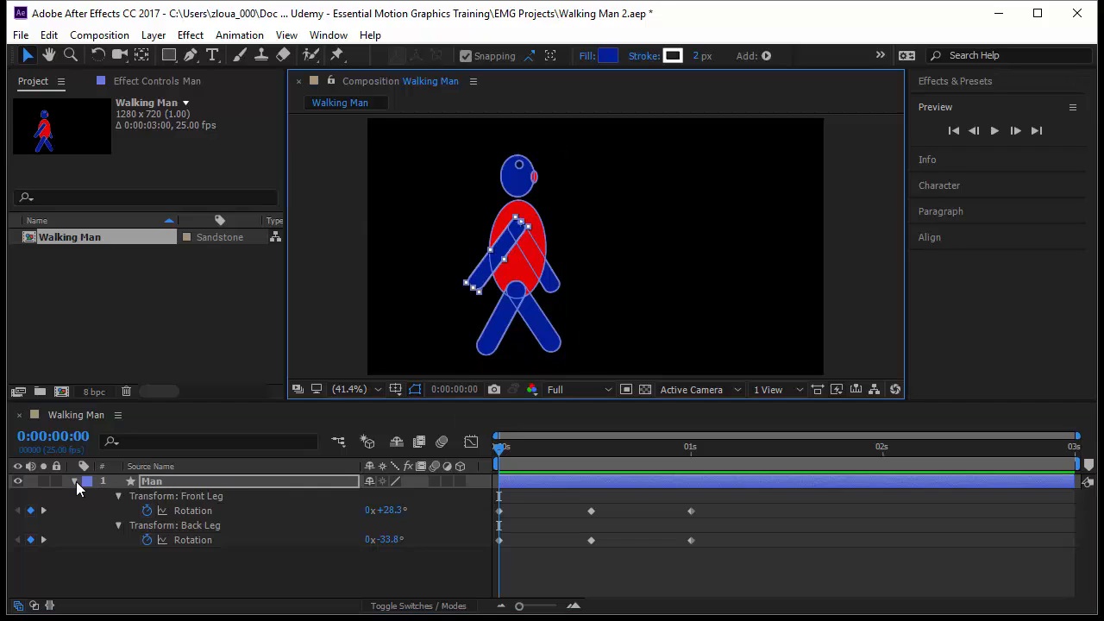
pyautogui.click(74, 481)
pyautogui.click(74, 481)
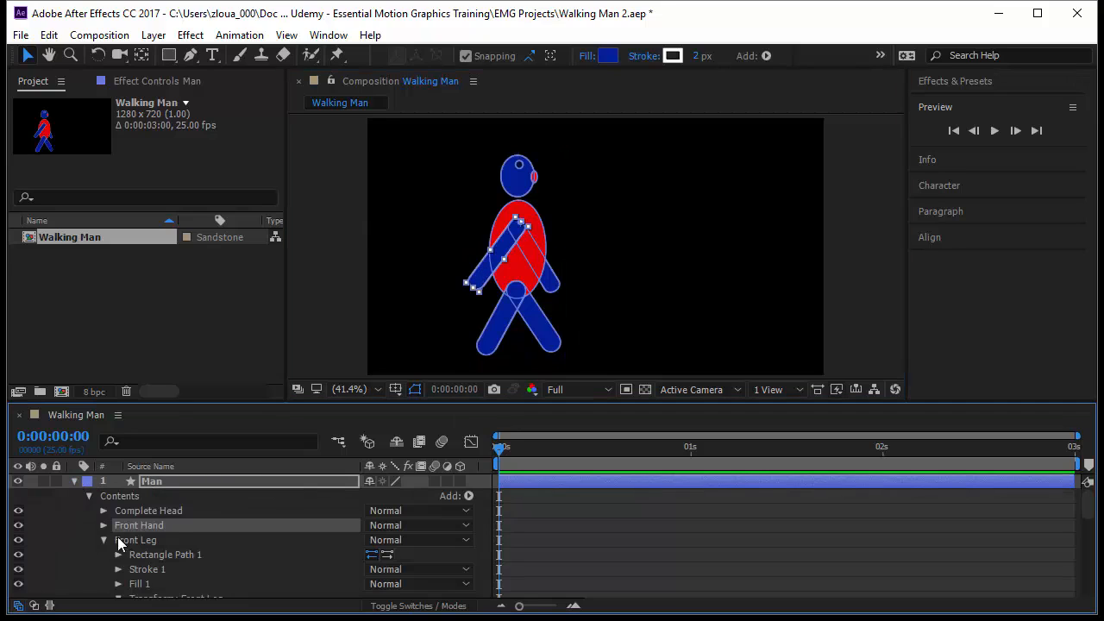
pyautogui.click(104, 525)
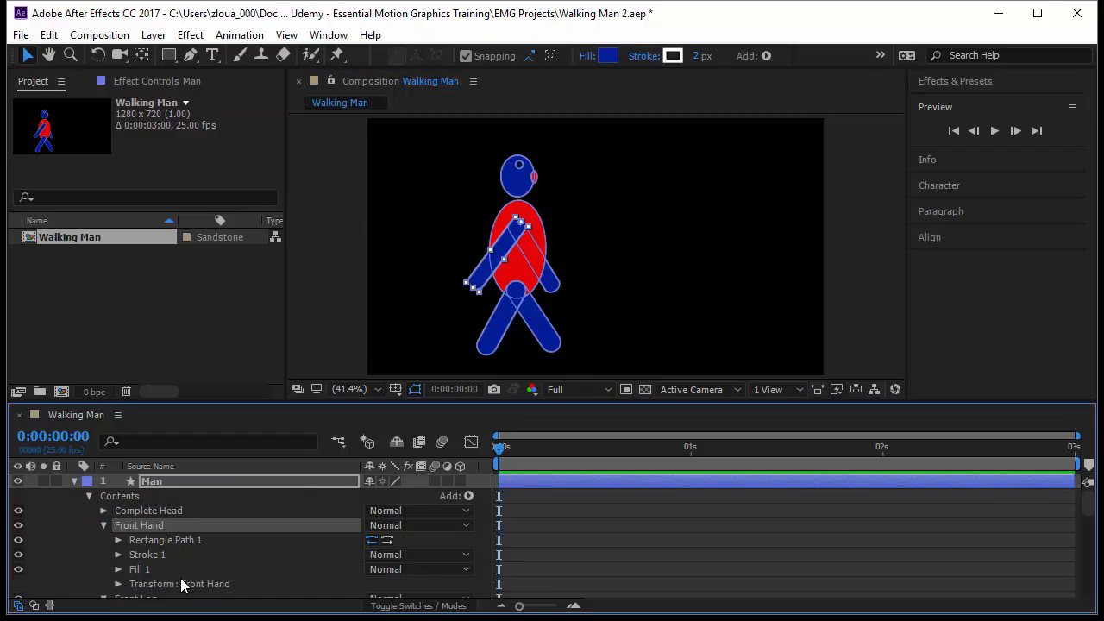
pyautogui.click(121, 583)
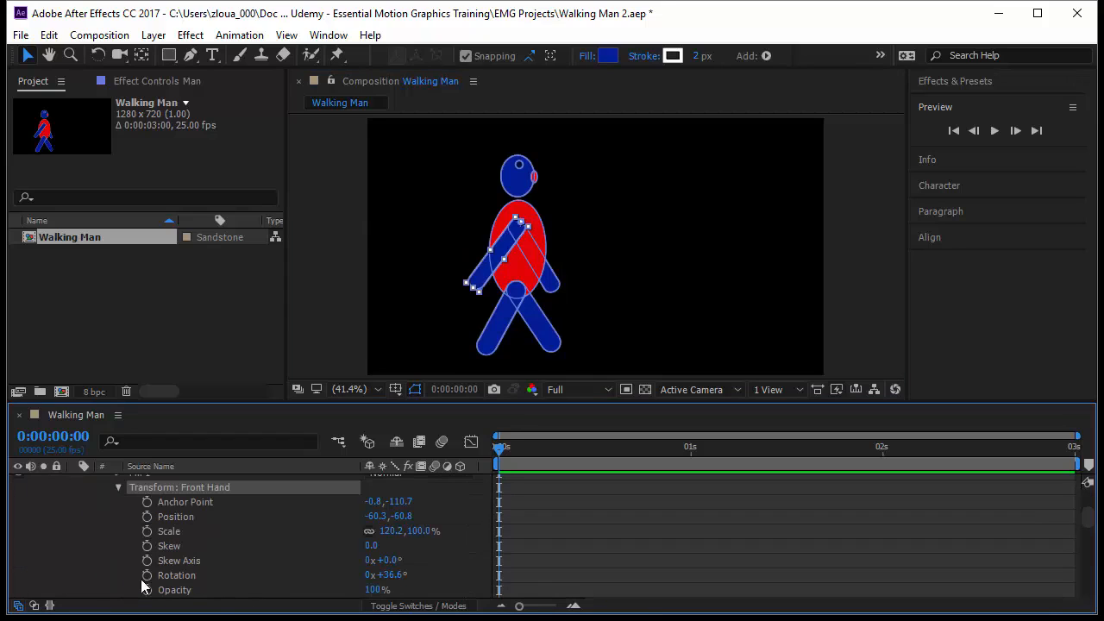
pyautogui.click(147, 575)
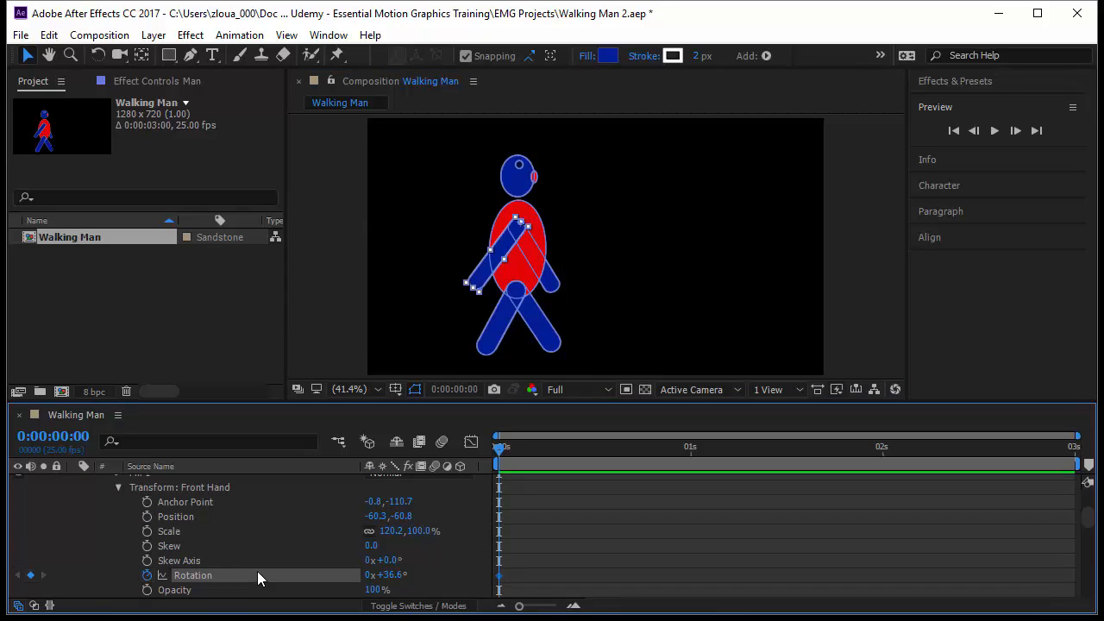
# Step: Select the back hand shape, expand the Back Hand group's transform properties and add a Rotation keyframe at 0:00:00:00
pyautogui.scroll(4, 257, 571)
pyautogui.click(552, 286)
pyautogui.scroll(-10, 210, 534)
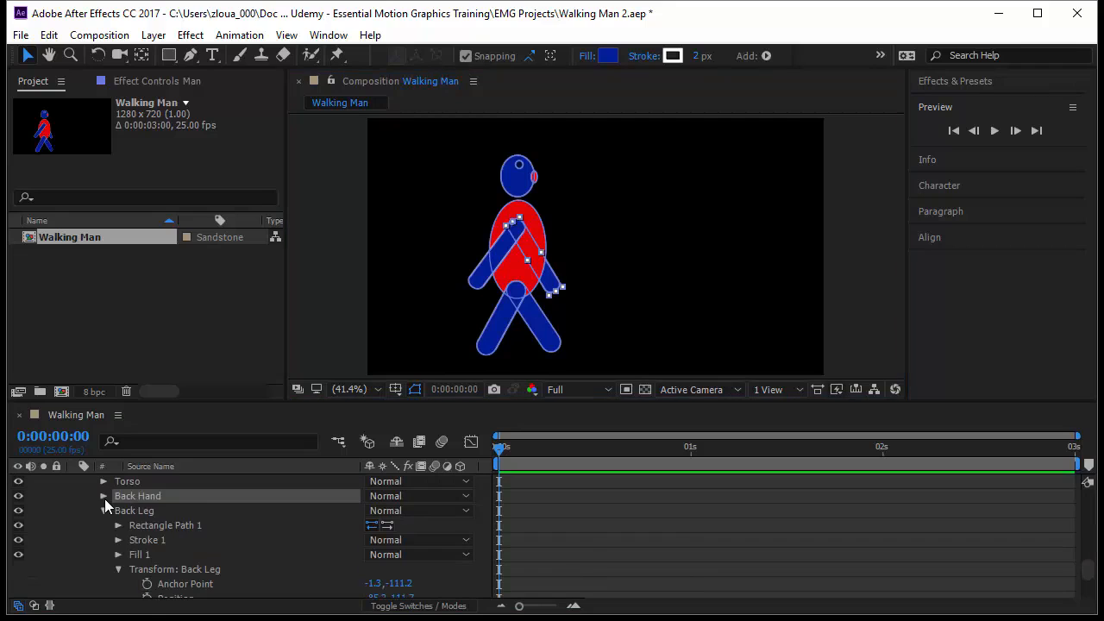
pyautogui.click(104, 497)
pyautogui.click(153, 556)
pyautogui.click(118, 554)
pyautogui.scroll(-2, 210, 576)
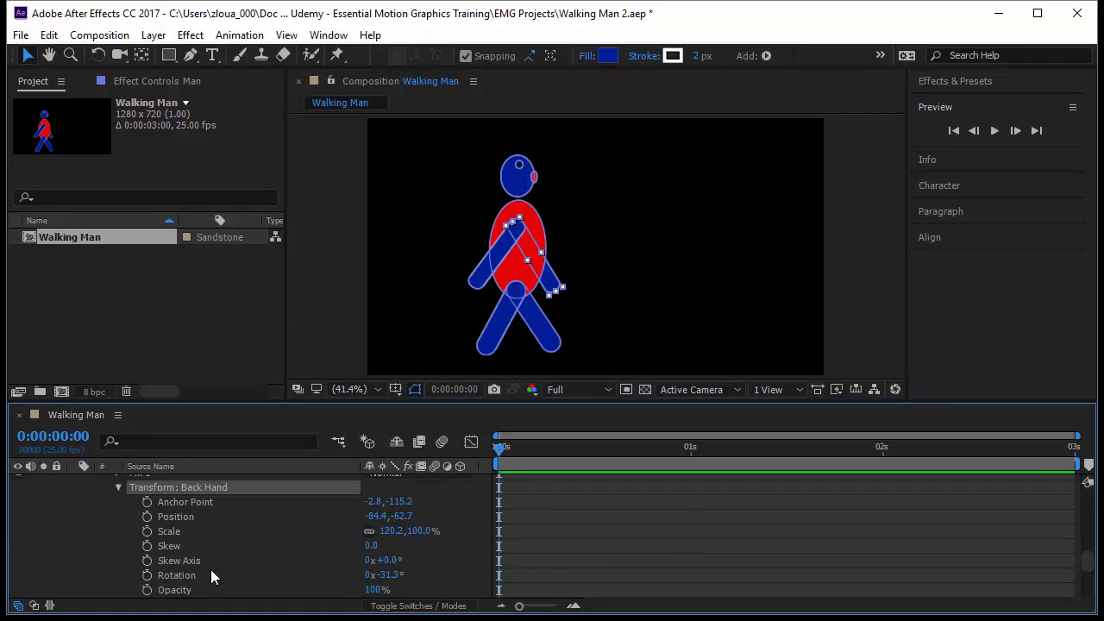
pyautogui.click(150, 576)
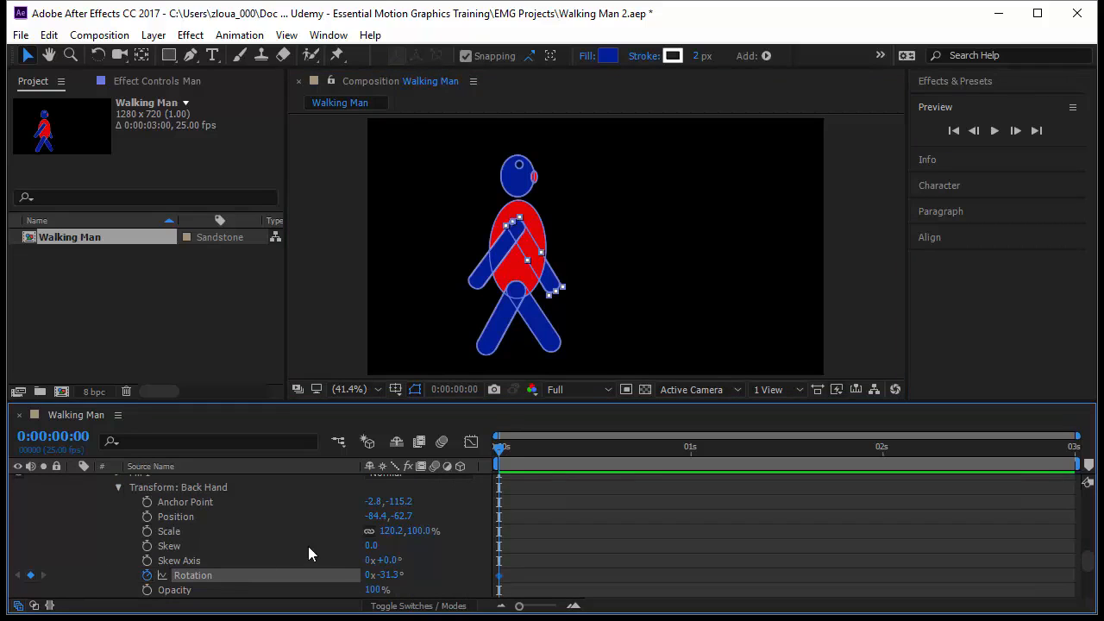
# Step: Show only the Man layer's keyframed properties and set the Front Hand's Rotation to -28.4° at frame 12
pyautogui.scroll(5, 208, 530)
pyautogui.scroll(6, 208, 530)
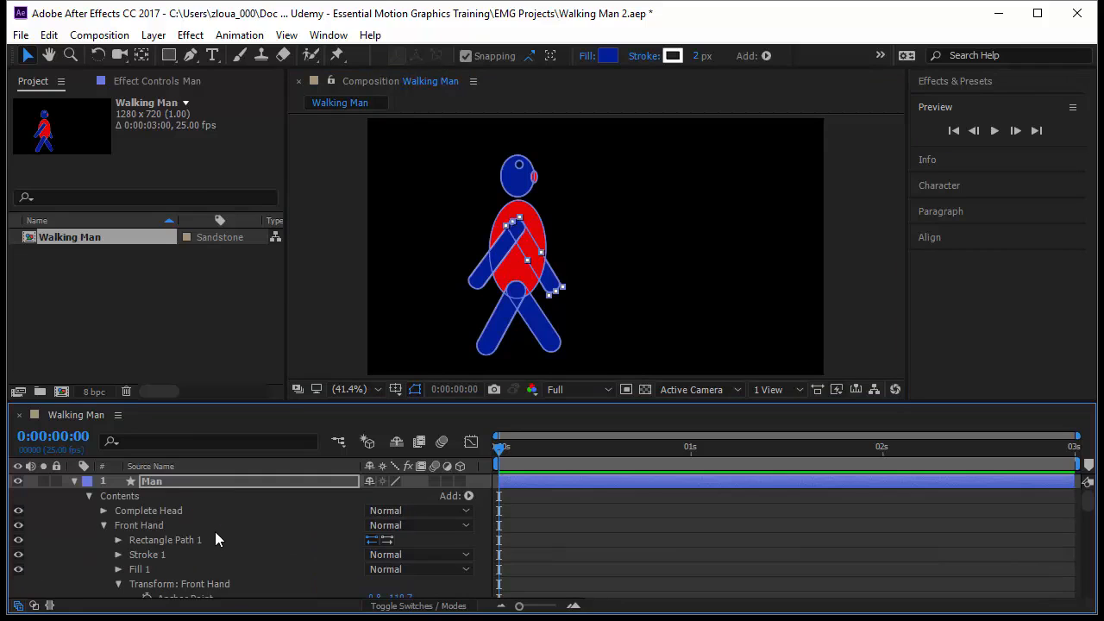
pyautogui.click(221, 481)
pyautogui.press('u')
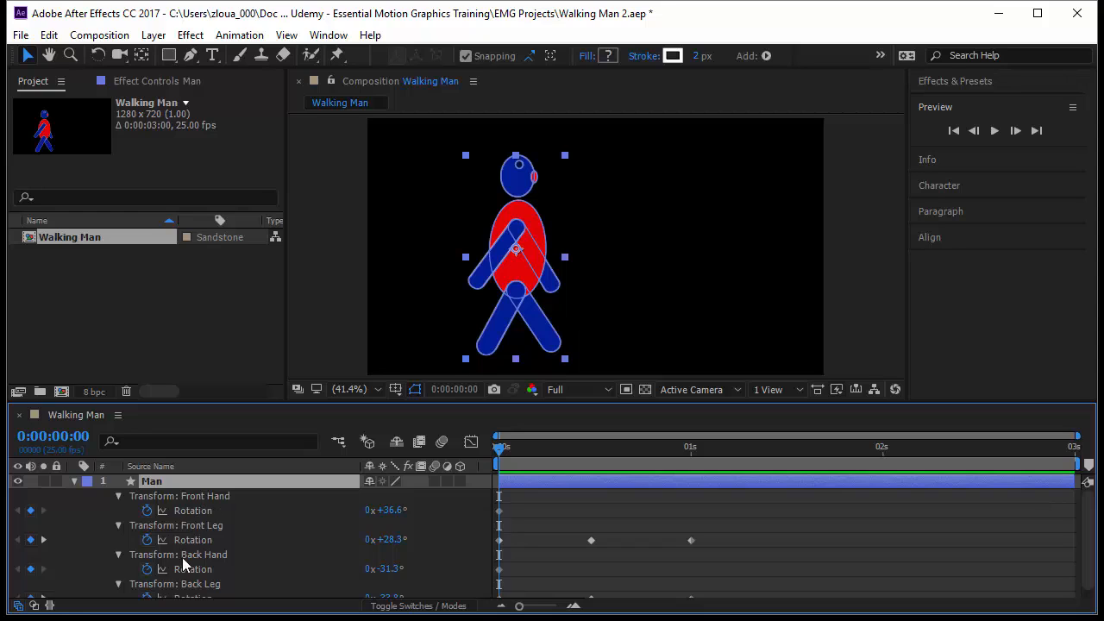
pyautogui.press('k')
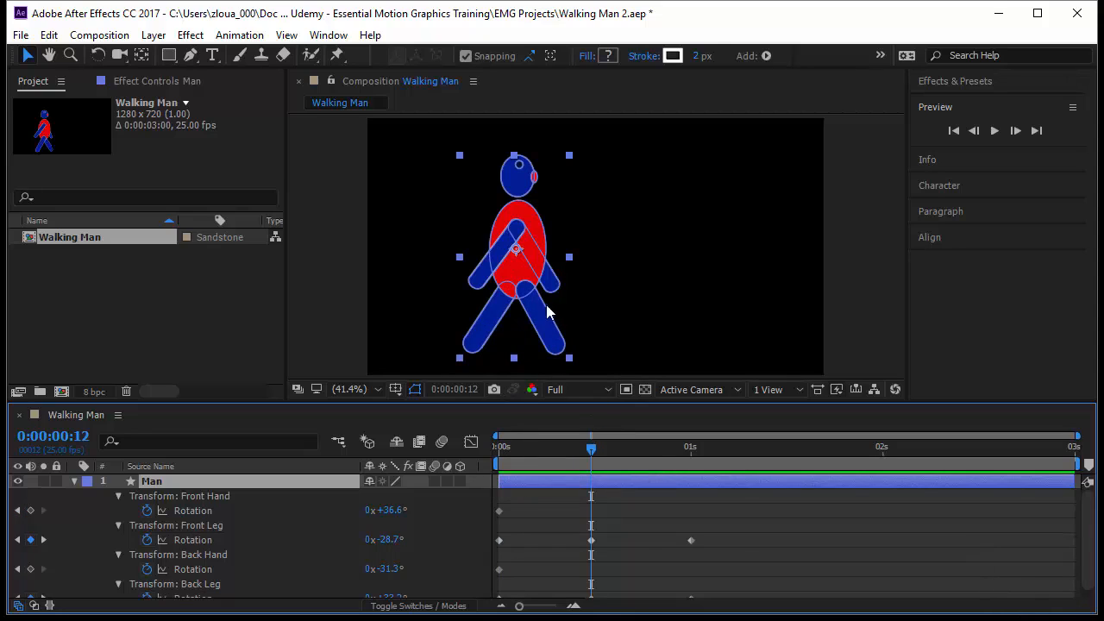
pyautogui.click(225, 509)
pyautogui.moveTo(388, 510); pyautogui.dragTo(347, 523)
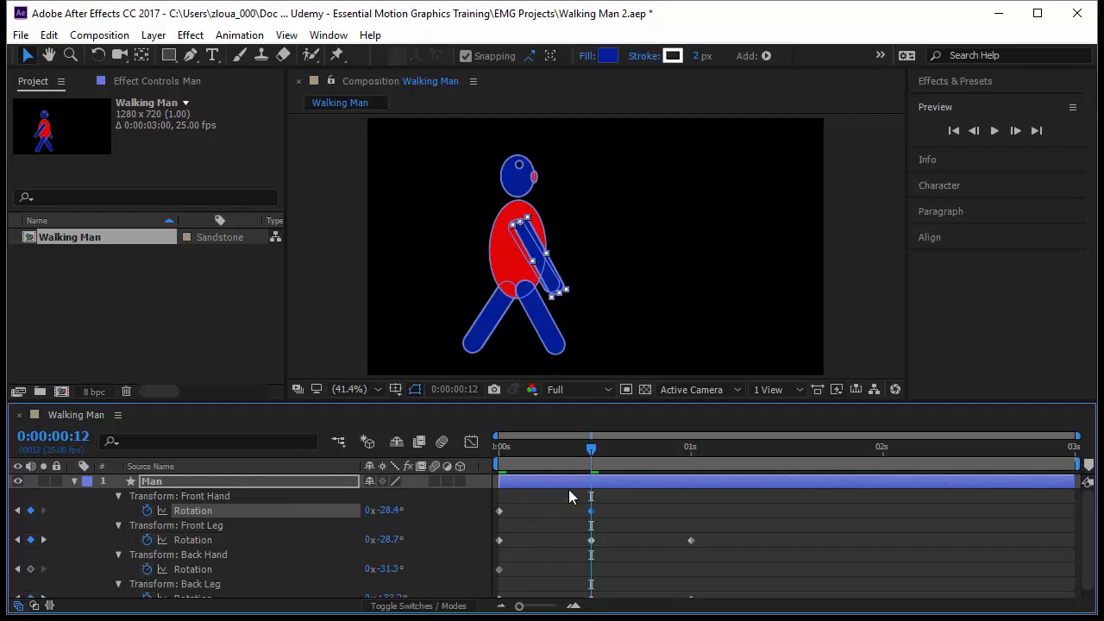
# Step: Copy the Front Hand's first Rotation keyframe to 0:00:01:00, scrub through the arm swing and return to the start with everything deselected
pyautogui.press('k')
pyautogui.moveTo(514, 499); pyautogui.dragTo(491, 520)
pyautogui.hotkey('ctrl', 'c')
pyautogui.hotkey('ctrl', 'v')
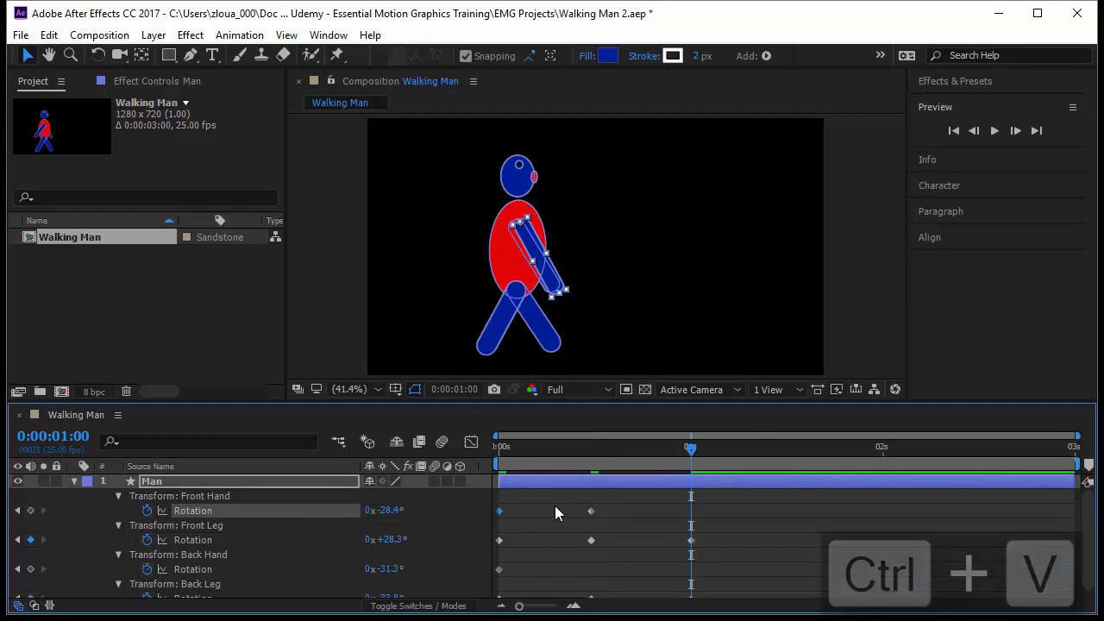
pyautogui.moveTo(690, 527); pyautogui.dragTo(537, 549)
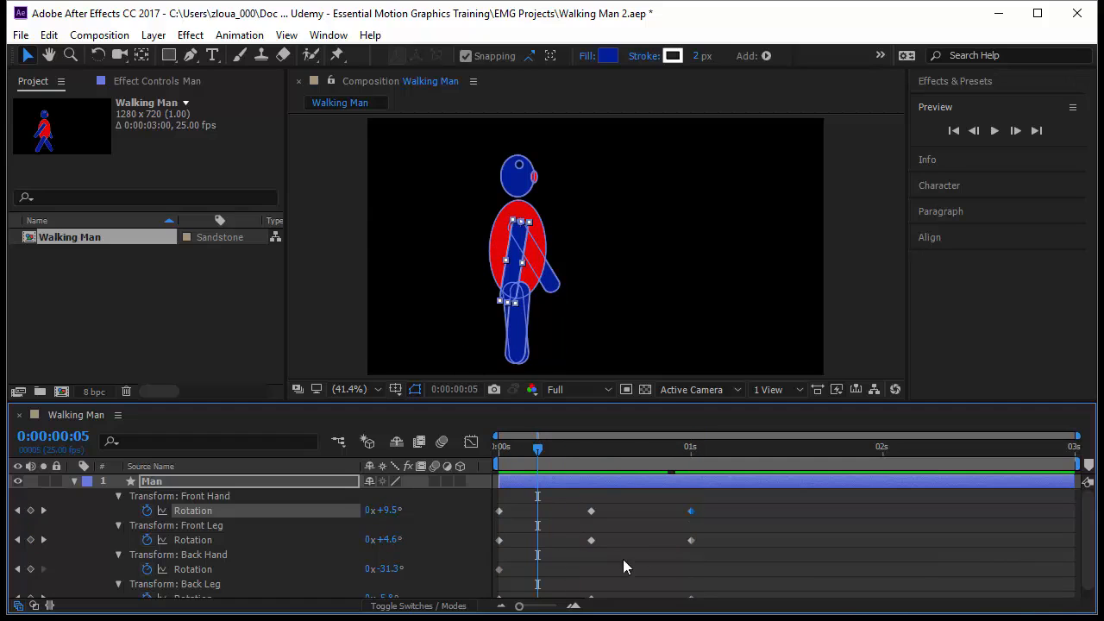
pyautogui.moveTo(537, 449); pyautogui.dragTo(498, 457)
pyautogui.click(807, 528)
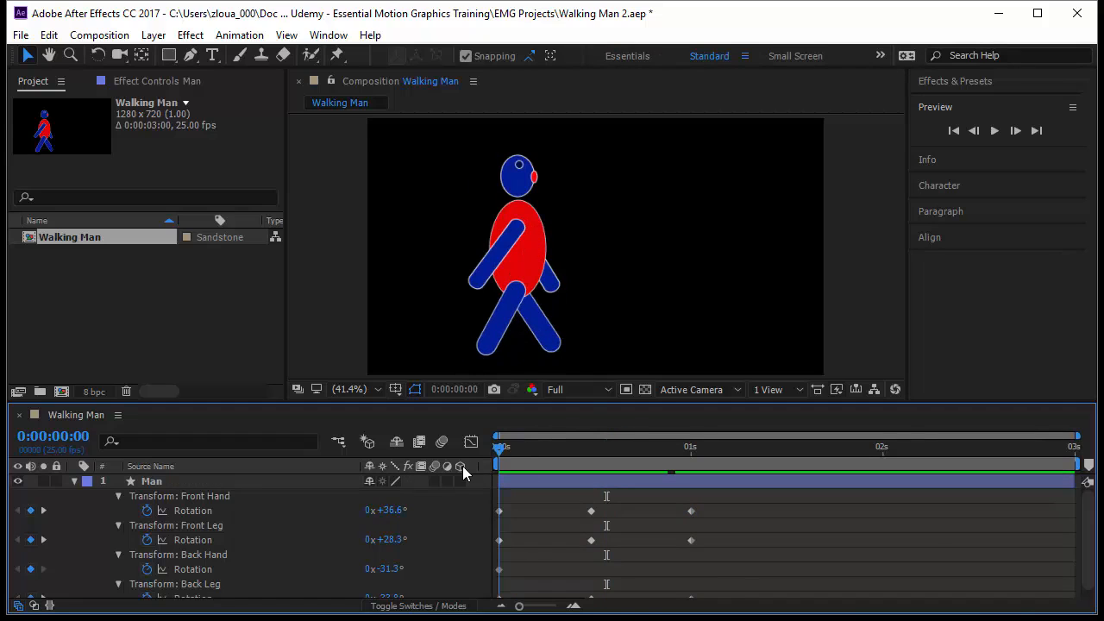
# Step: Select the Back Hand's transform group and set its Rotation to +33.7° at frame 12
pyautogui.click(228, 555)
pyautogui.press('k')
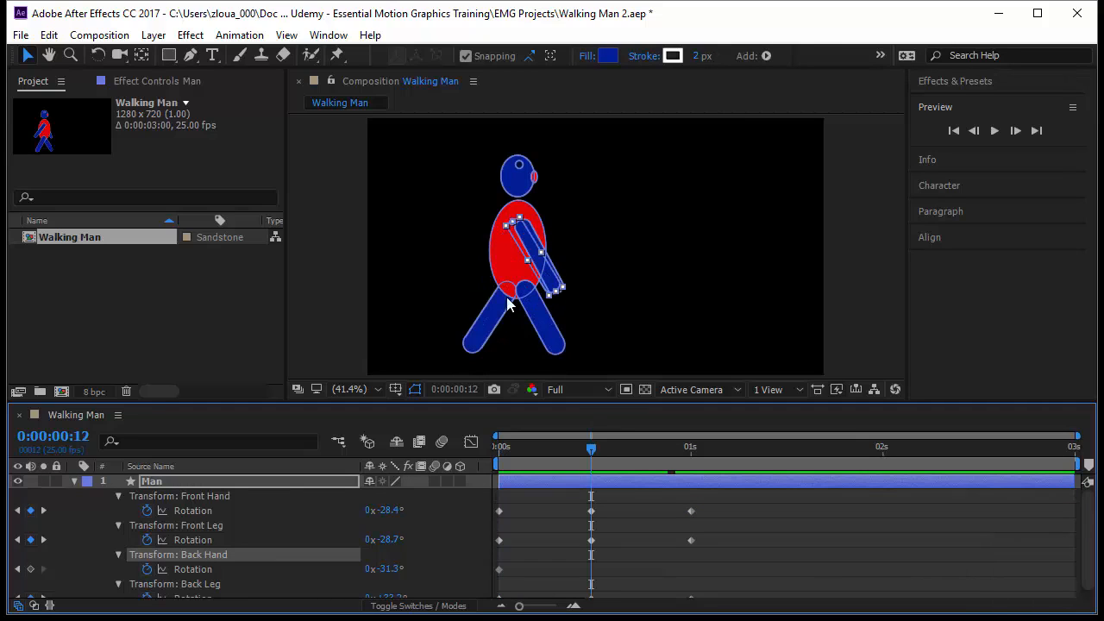
pyautogui.moveTo(390, 569); pyautogui.dragTo(448, 567)
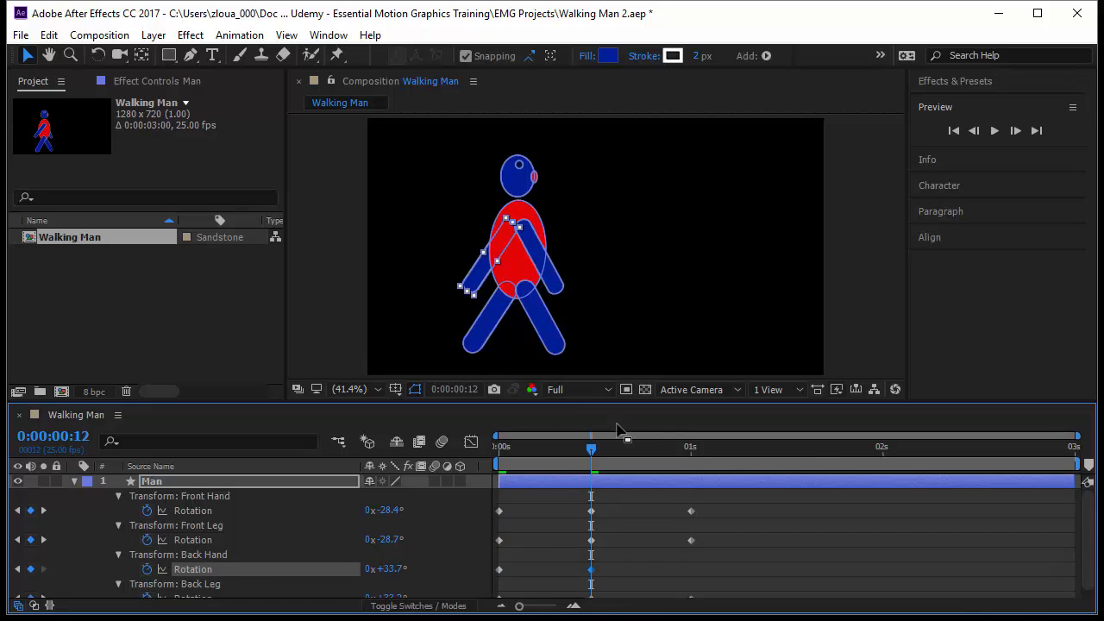
# Step: Copy the Back Hand's first Rotation keyframe and paste it at 0:00:01:00
pyautogui.press('k')
pyautogui.click(499, 569)
pyautogui.hotkey('ctrl', 'c')
pyautogui.hotkey('ctrl', 'v')
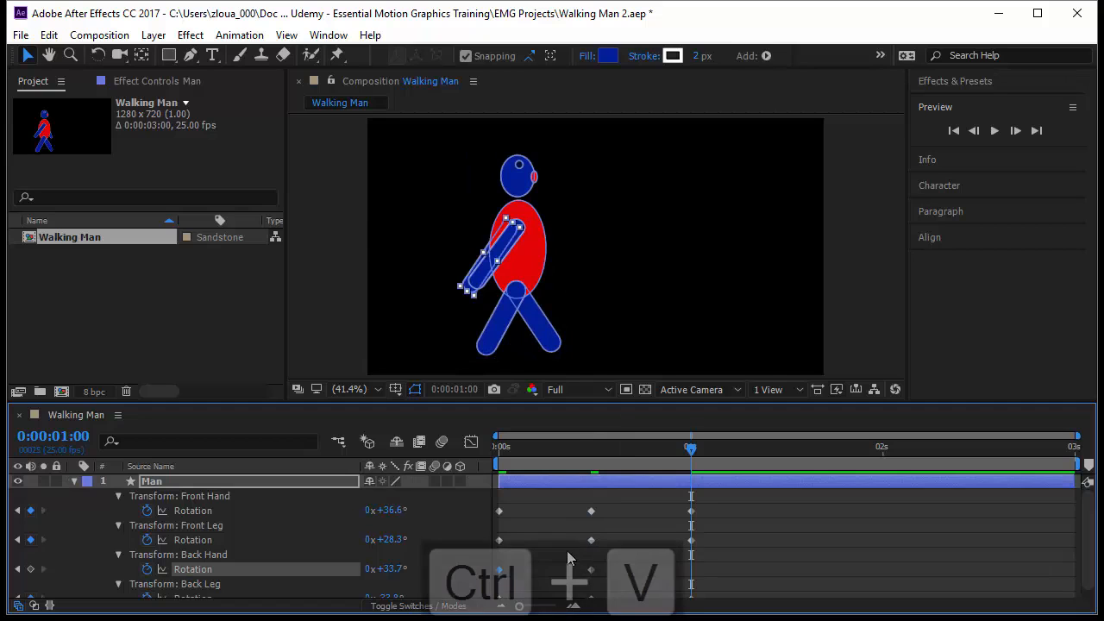
# Step: Deselect everything and preview the walk with both hands and legs swinging from the start of the timeline
pyautogui.moveTo(696, 457); pyautogui.dragTo(489, 481)
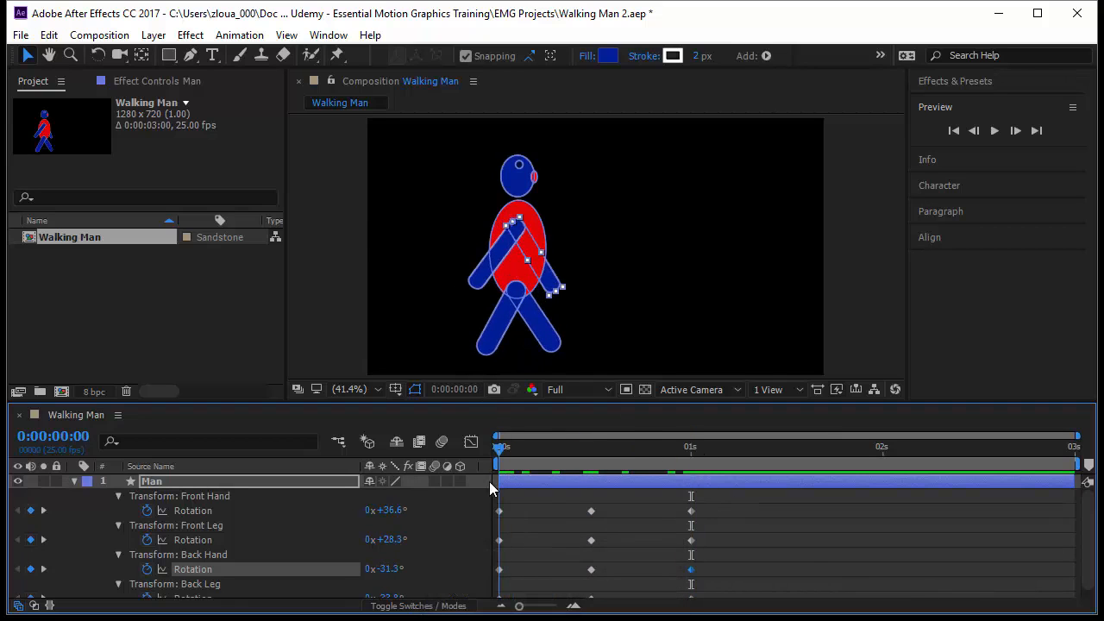
pyautogui.click(820, 558)
pyautogui.press('space')
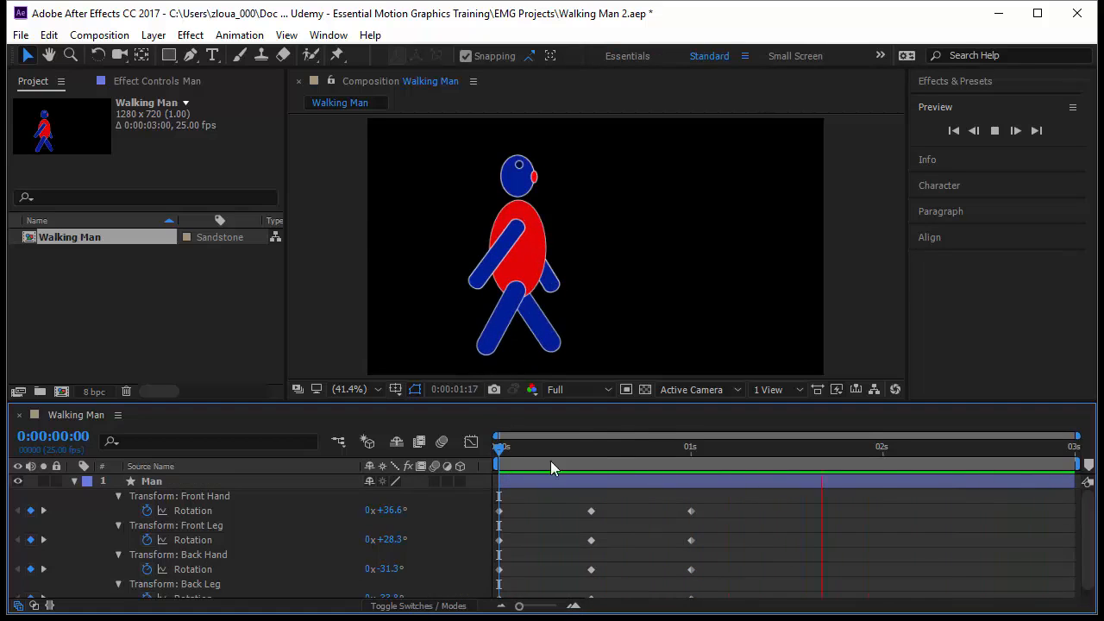
pyautogui.click(501, 450)
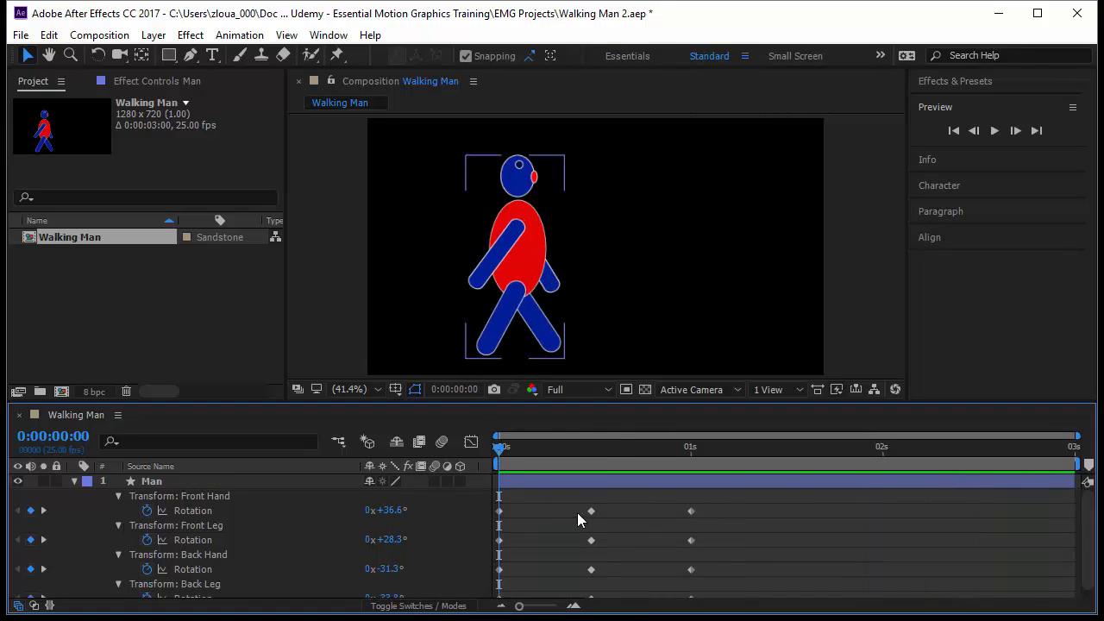
# Step: Select the torso shape, expand the Torso group's transform properties and add a Position keyframe at 0:00:00:00
pyautogui.doubleClick(539, 273)
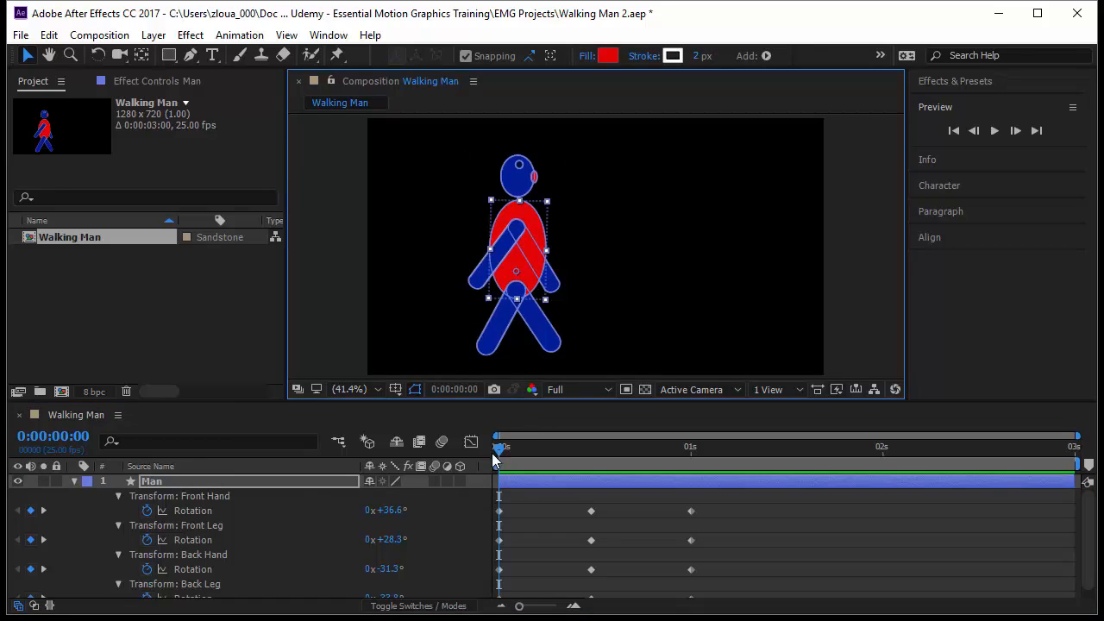
pyautogui.click(75, 481)
pyautogui.click(75, 480)
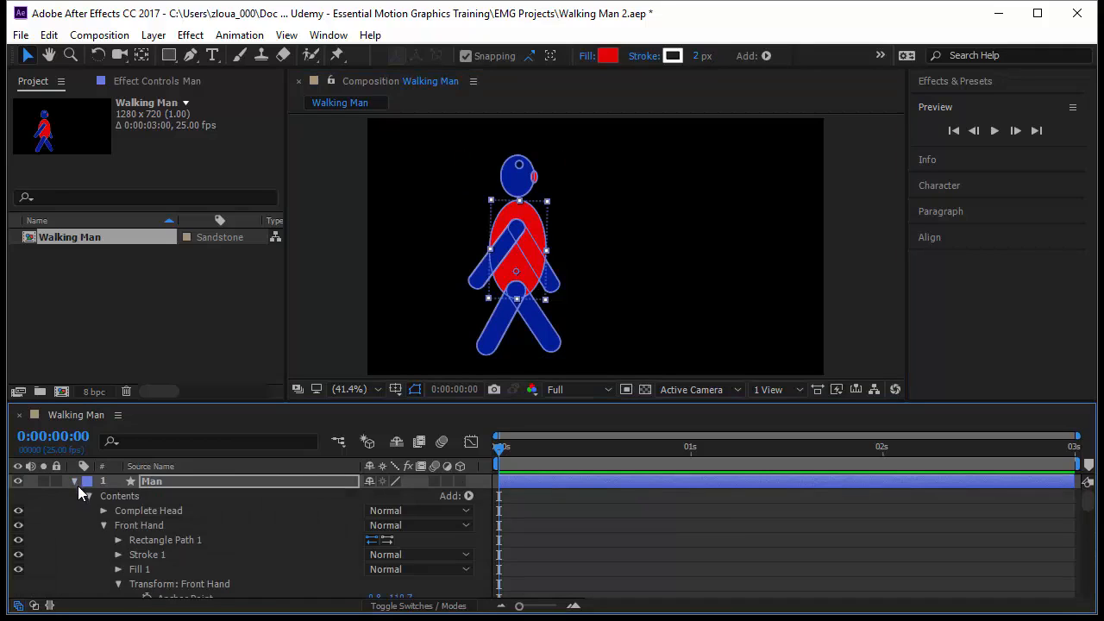
pyautogui.click(103, 525)
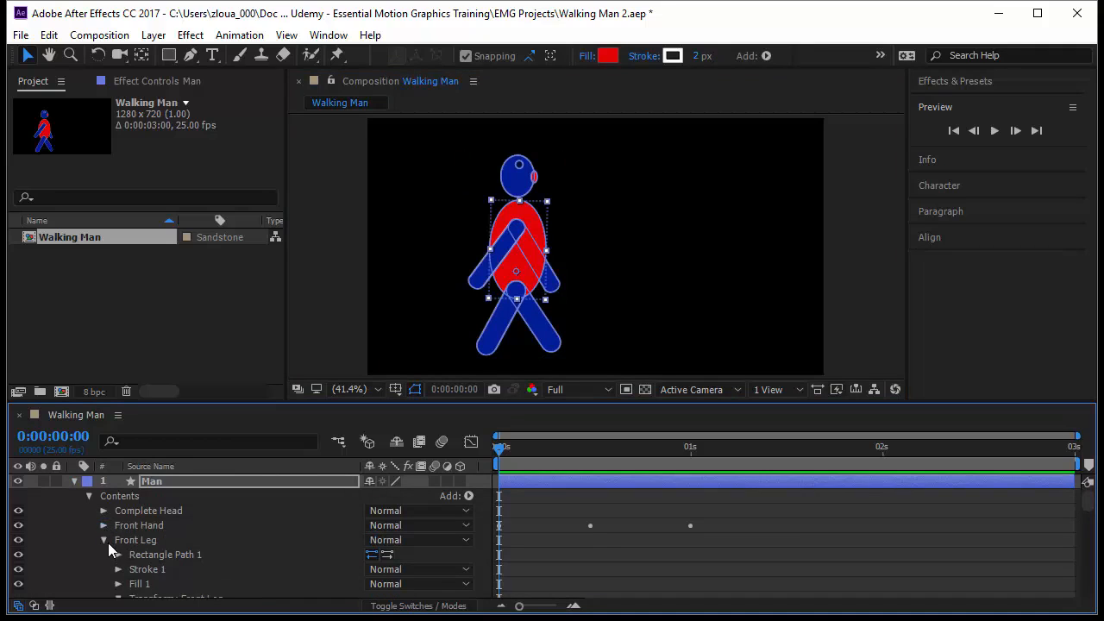
pyautogui.click(104, 540)
pyautogui.click(104, 555)
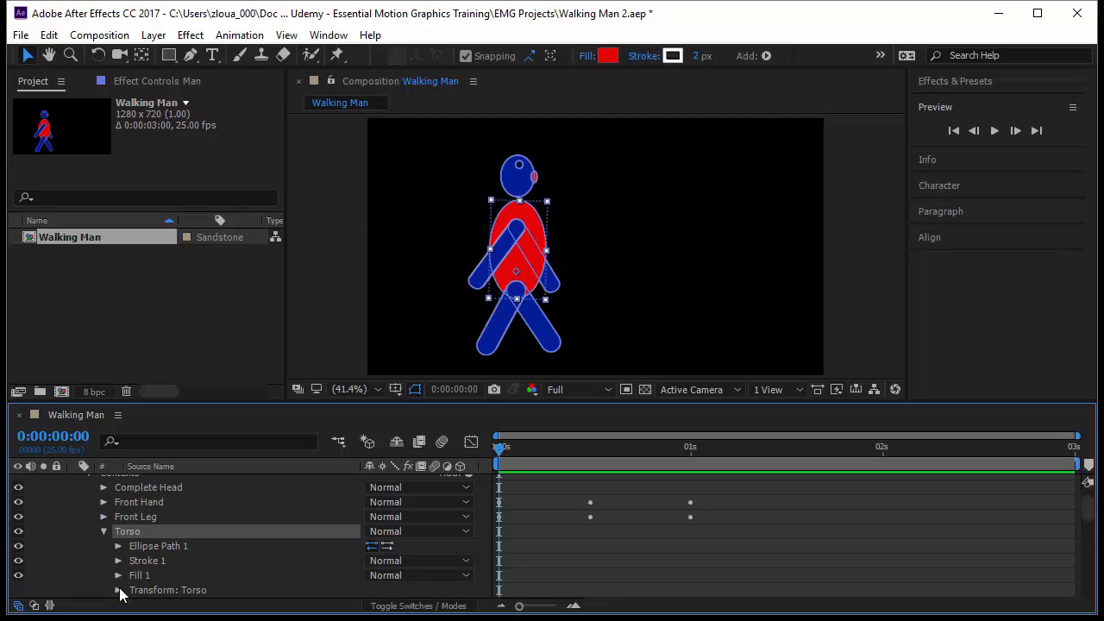
pyautogui.click(118, 590)
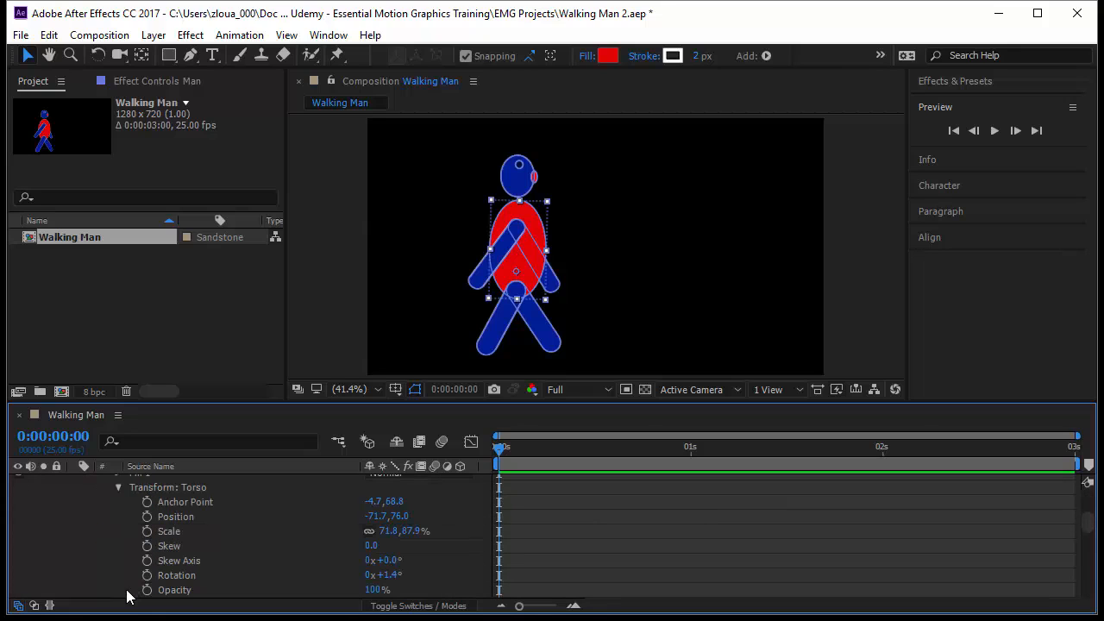
pyautogui.click(147, 516)
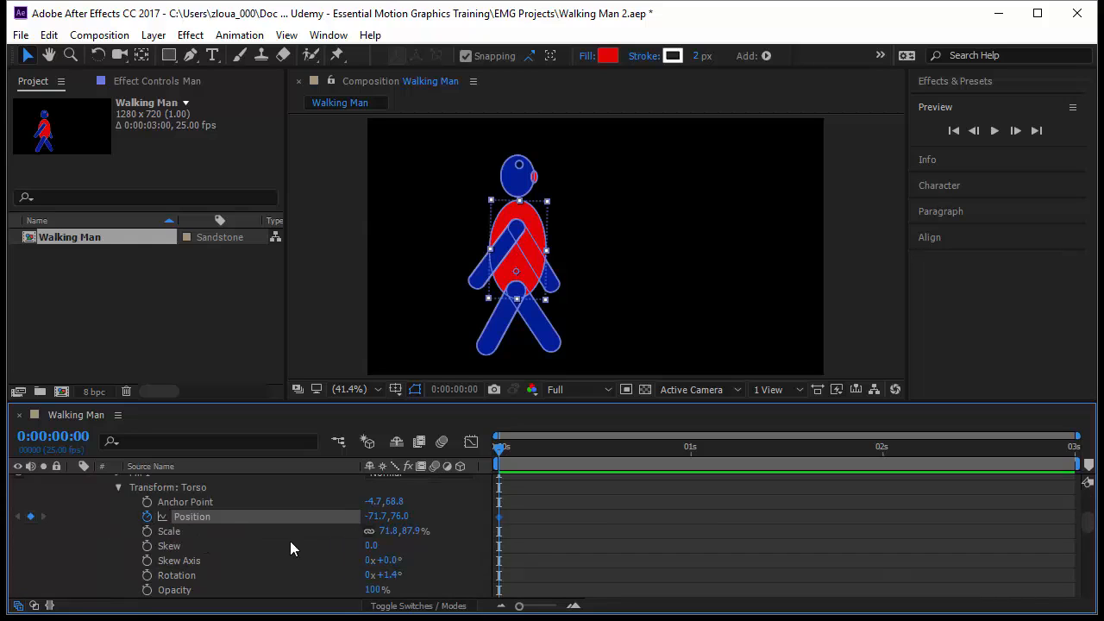
# Step: Show only the Man layer's keyframed properties and lower the torso to Position -71.7, 100.2 at frame 12
pyautogui.scroll(5, 298, 513)
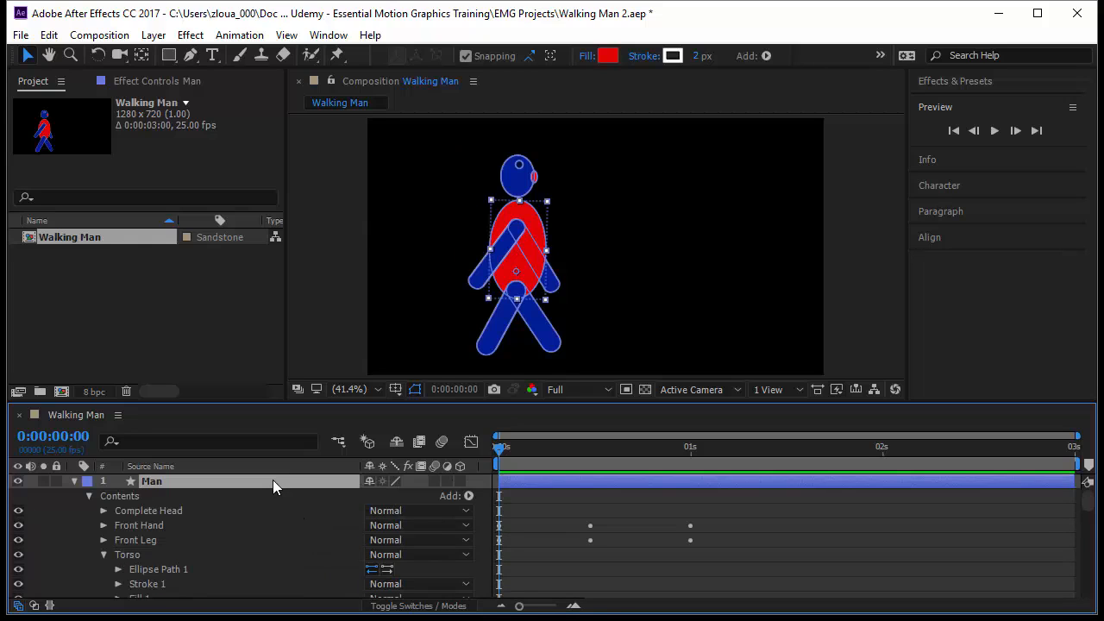
pyautogui.click(273, 479)
pyautogui.press('u')
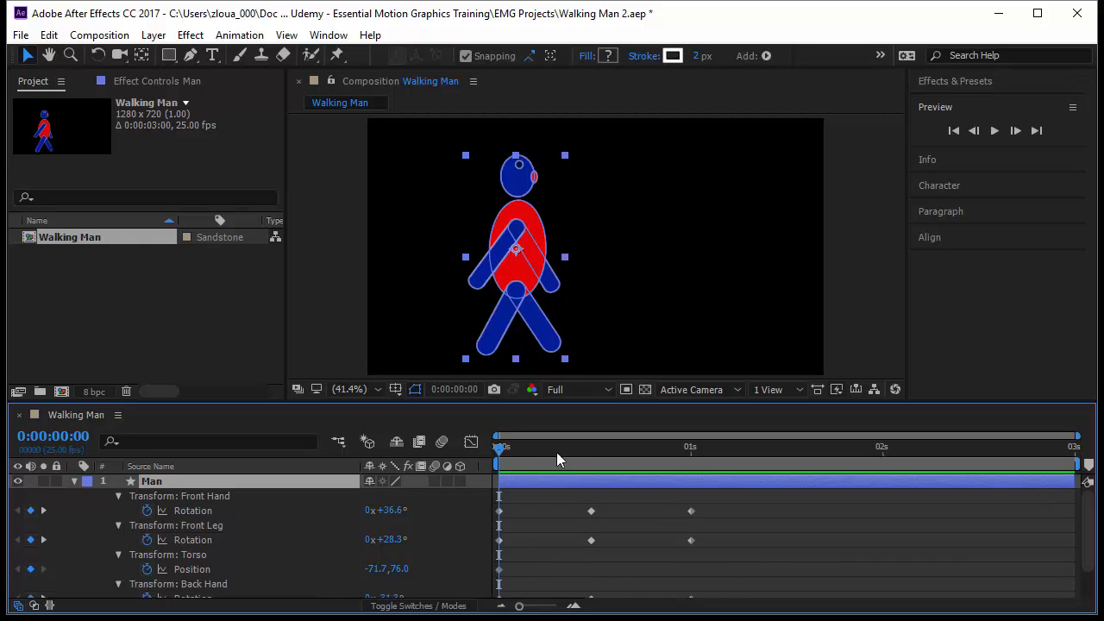
pyautogui.moveTo(500, 447); pyautogui.dragTo(601, 477)
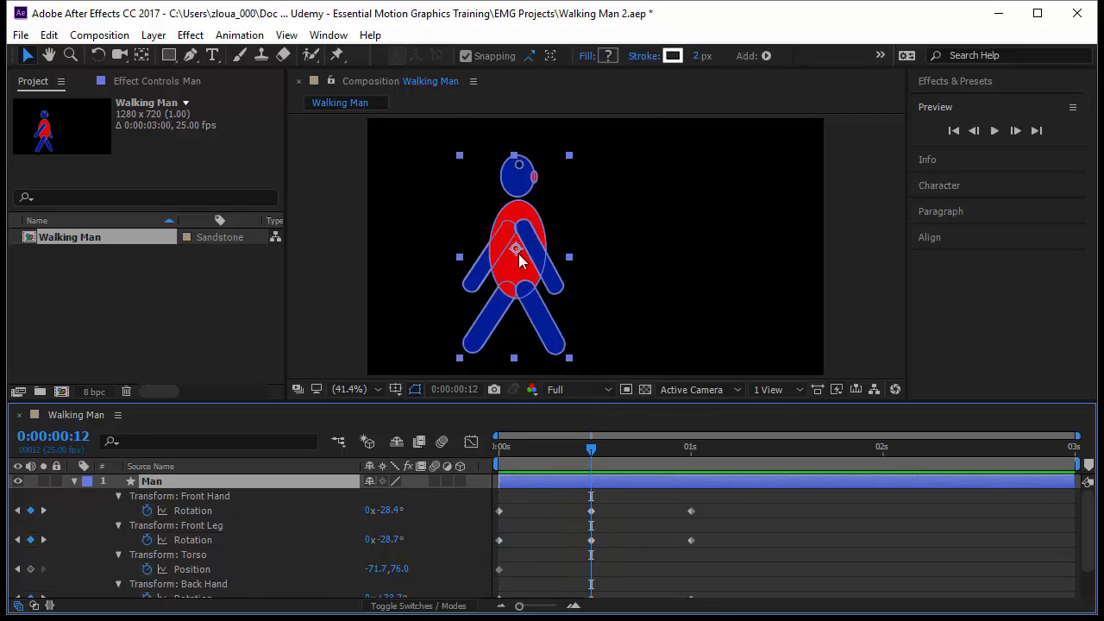
pyautogui.click(232, 569)
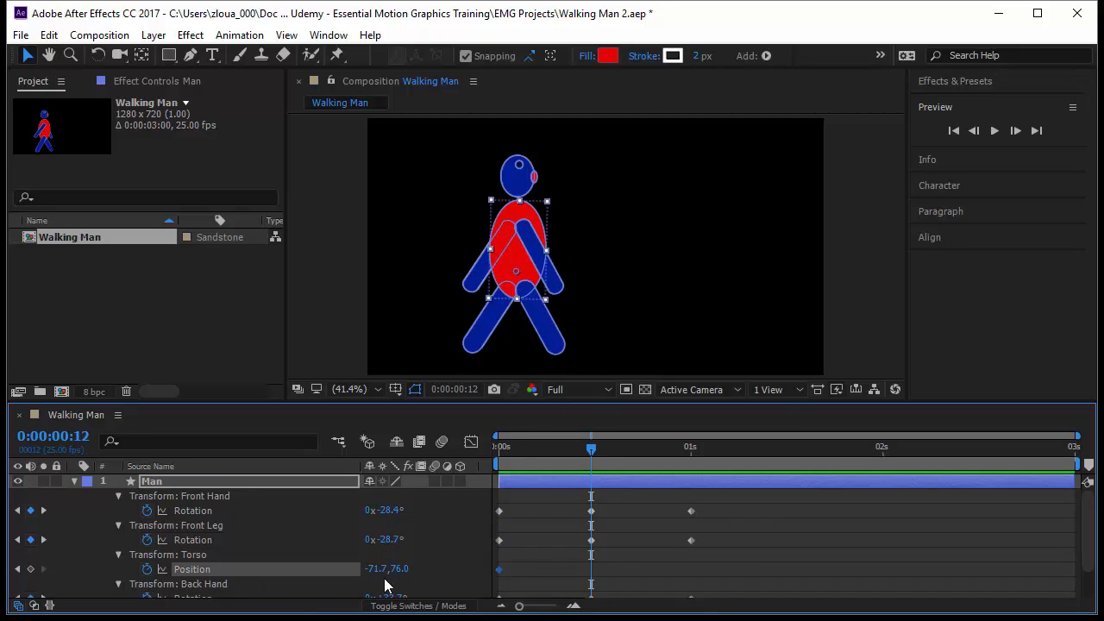
pyautogui.click(521, 256)
pyautogui.moveTo(521, 255); pyautogui.dragTo(518, 263)
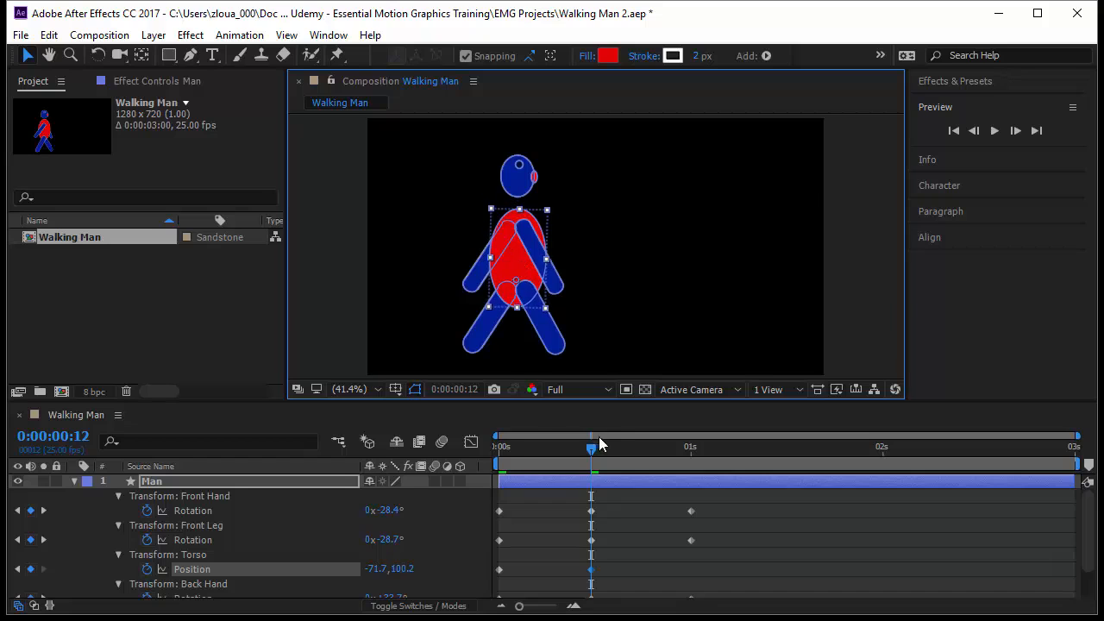
# Step: Copy the Torso's first Position keyframe and paste it at 0:00:01:00
pyautogui.click(594, 448)
pyautogui.press('k')
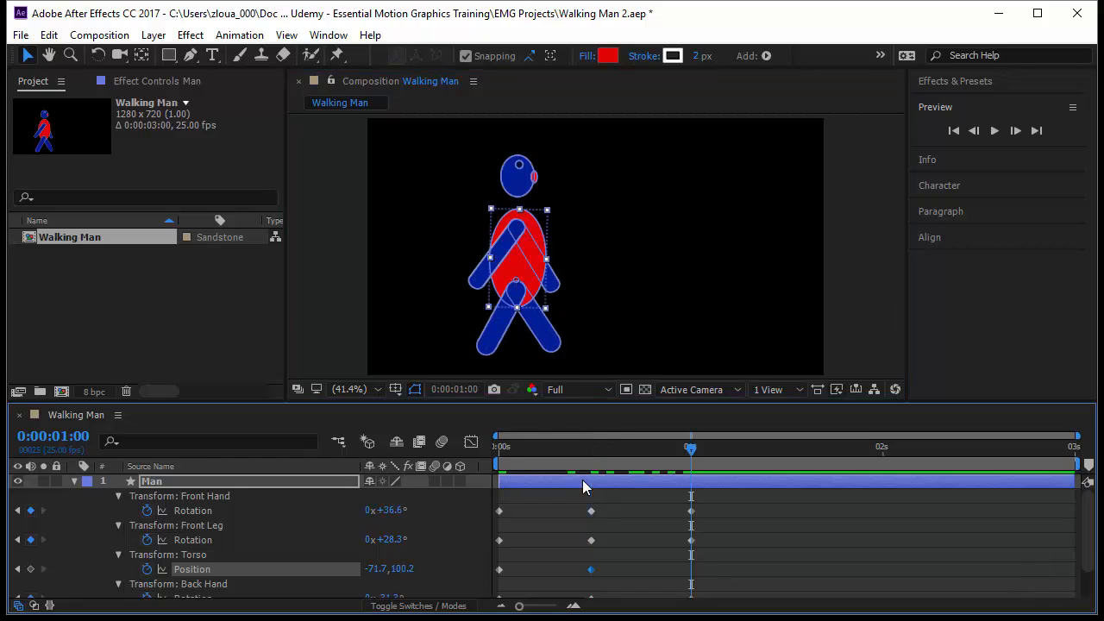
pyautogui.moveTo(513, 561); pyautogui.dragTo(481, 597)
pyautogui.hotkey('ctrl', 'c')
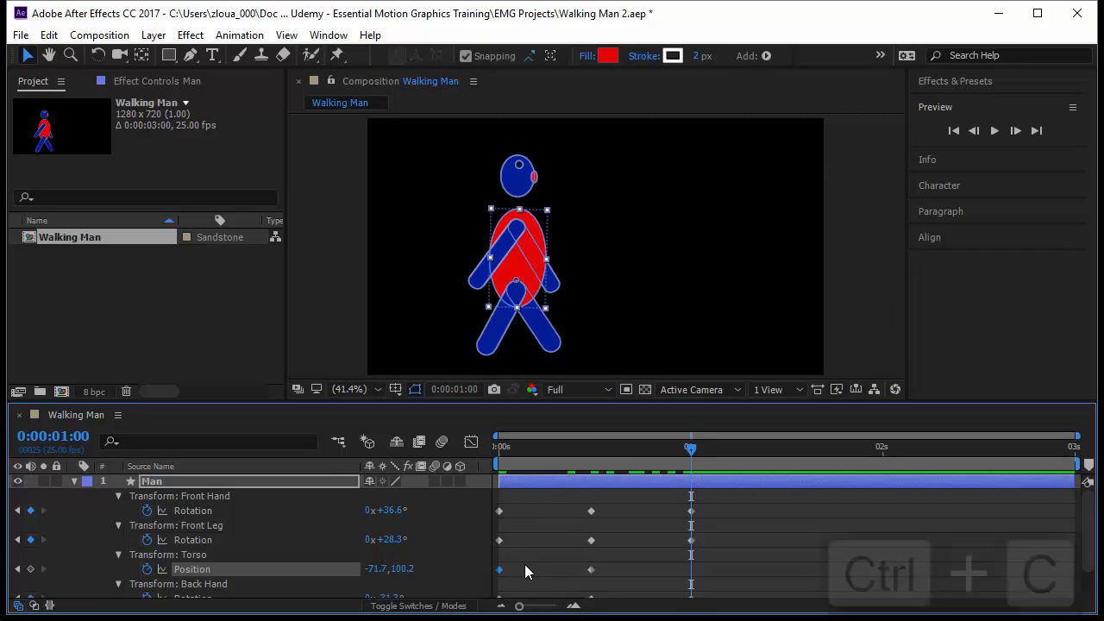
pyautogui.hotkey('ctrl', 'v')
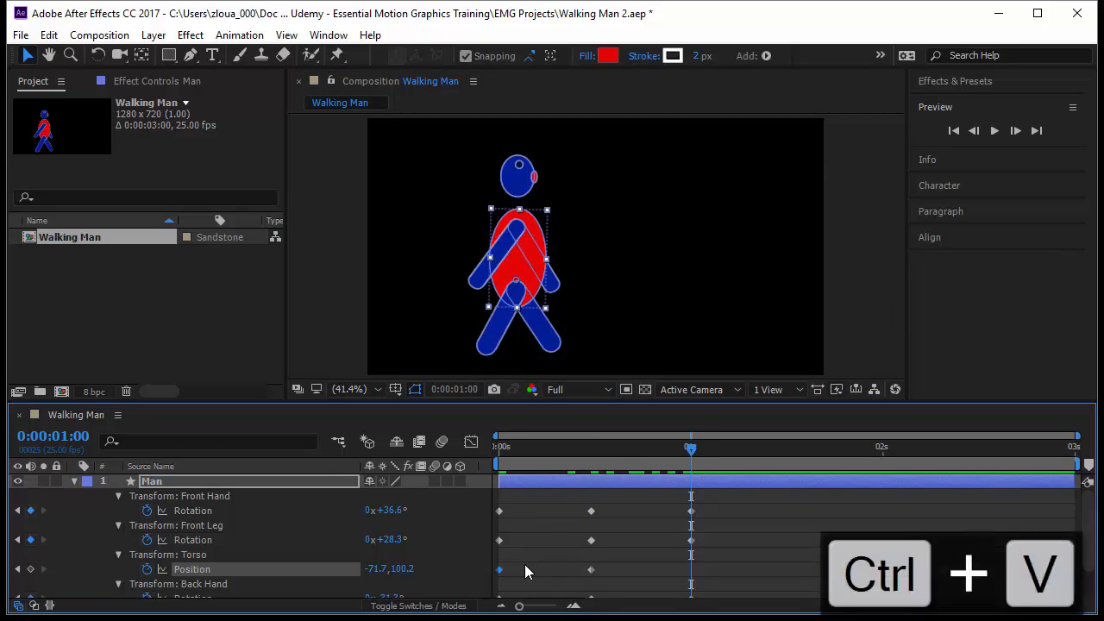
# Step: Return to the start of the timeline, deselect everything and preview the torso's up-and-down movement
pyautogui.press('pageup')
pyautogui.press('Home')
pyautogui.click(940, 573)
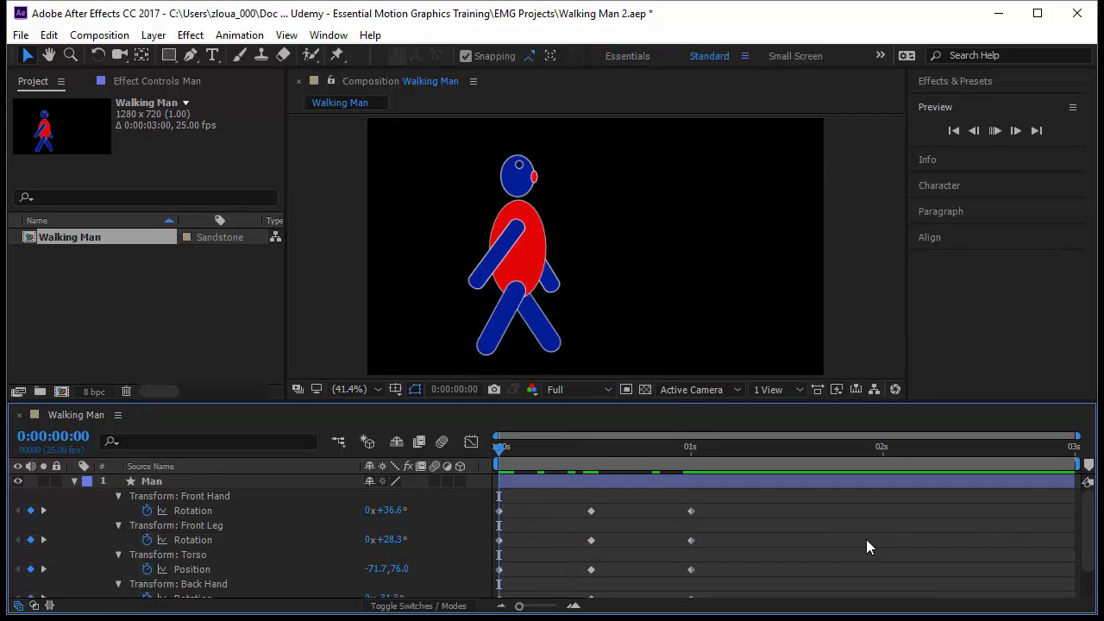
pyautogui.press('space')
# Step: Select the torso at frame 12 and raise it slightly to Position -71.7, 88.1 for a subtler dip
pyautogui.moveTo(498, 447); pyautogui.dragTo(590, 447)
pyautogui.click(508, 269)
pyautogui.doubleClick(508, 269)
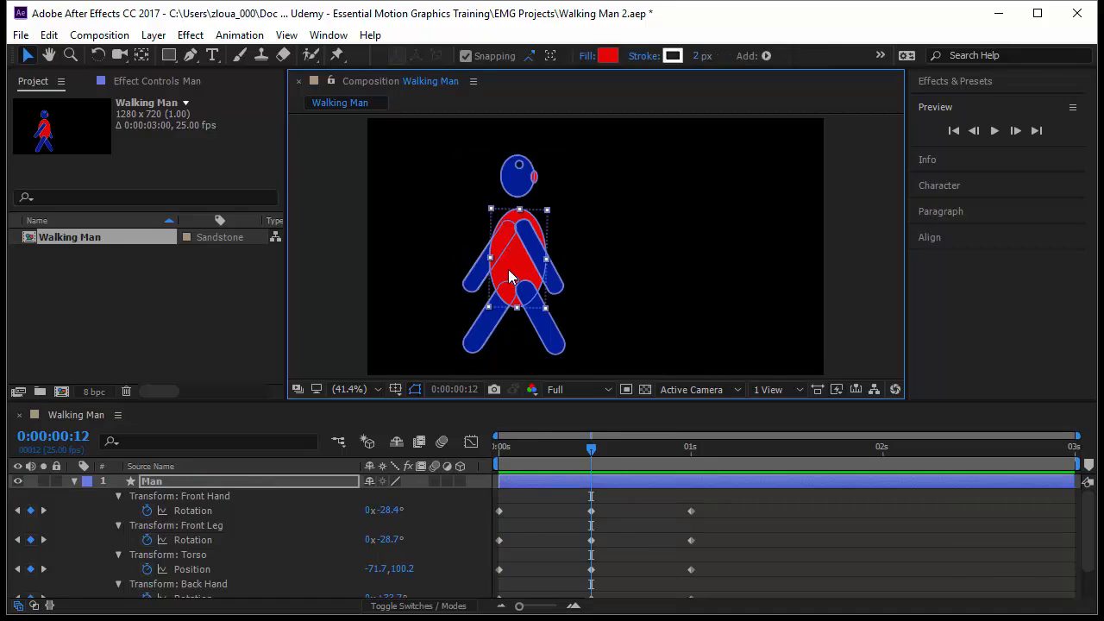
pyautogui.moveTo(506, 268); pyautogui.dragTo(509, 263)
# Step: Preview the walk with the subtler torso dip from 0:00:00:00 with nothing selected
pyautogui.moveTo(598, 450); pyautogui.dragTo(421, 453)
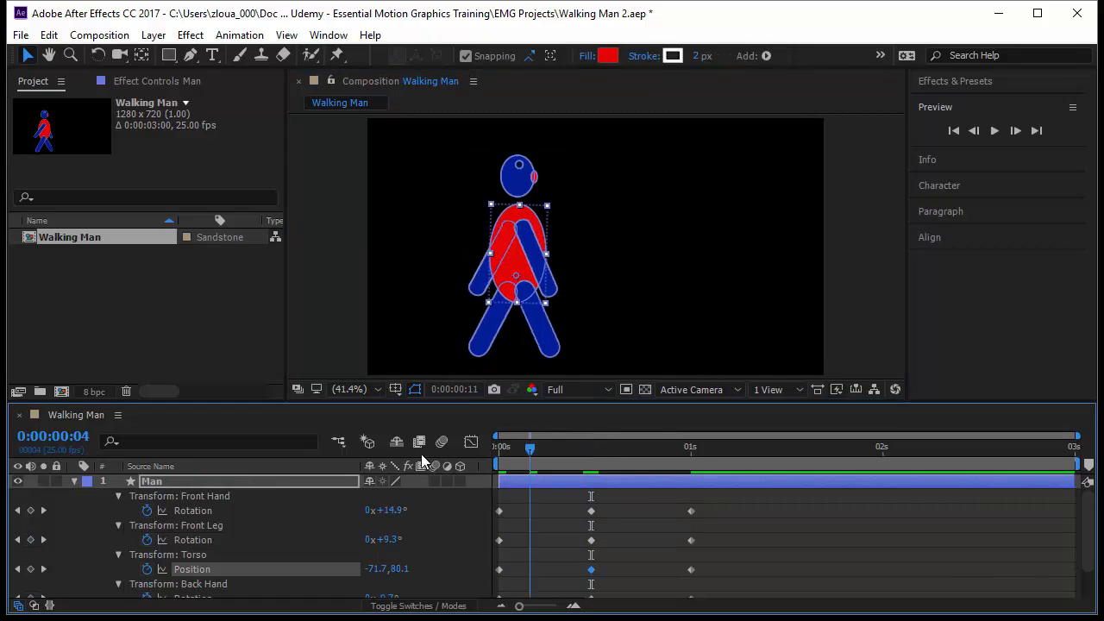
pyautogui.click(841, 547)
pyautogui.press('space')
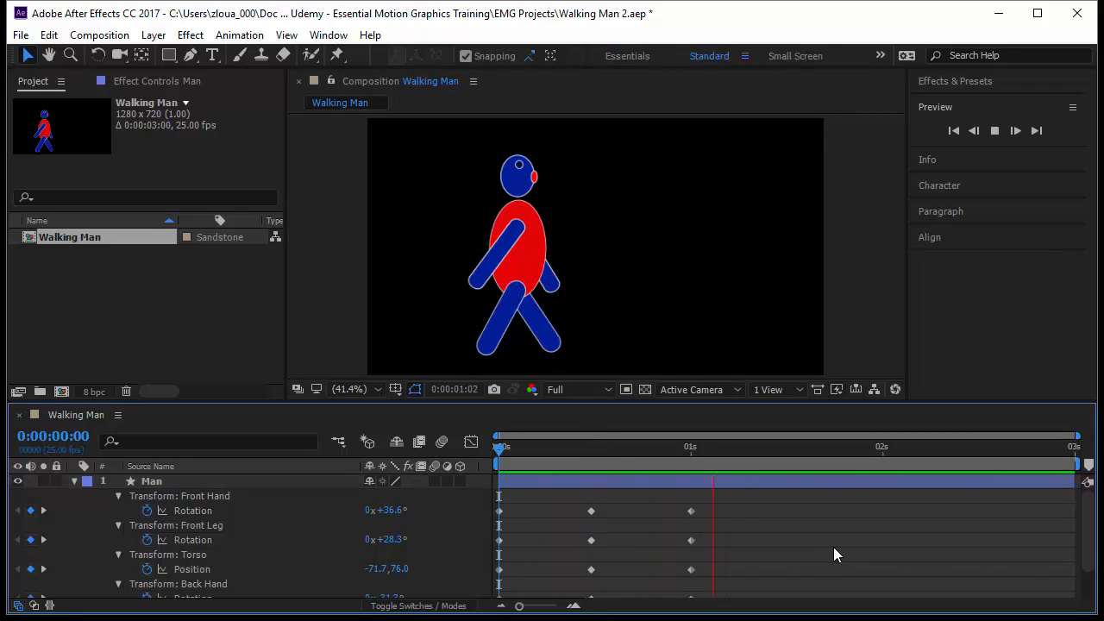
# Step: Select the head, expand the Complete Head group's transform properties and add a Rotation keyframe at 0:00:00:00
pyautogui.click(527, 176)
pyautogui.doubleClick(522, 177)
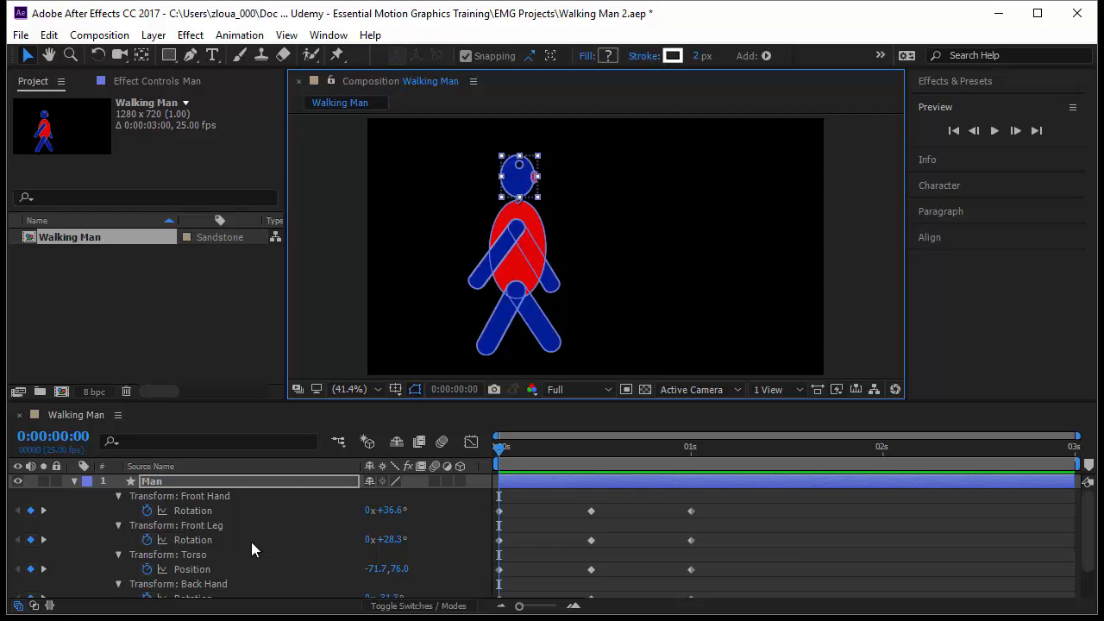
pyautogui.click(74, 480)
pyautogui.click(74, 480)
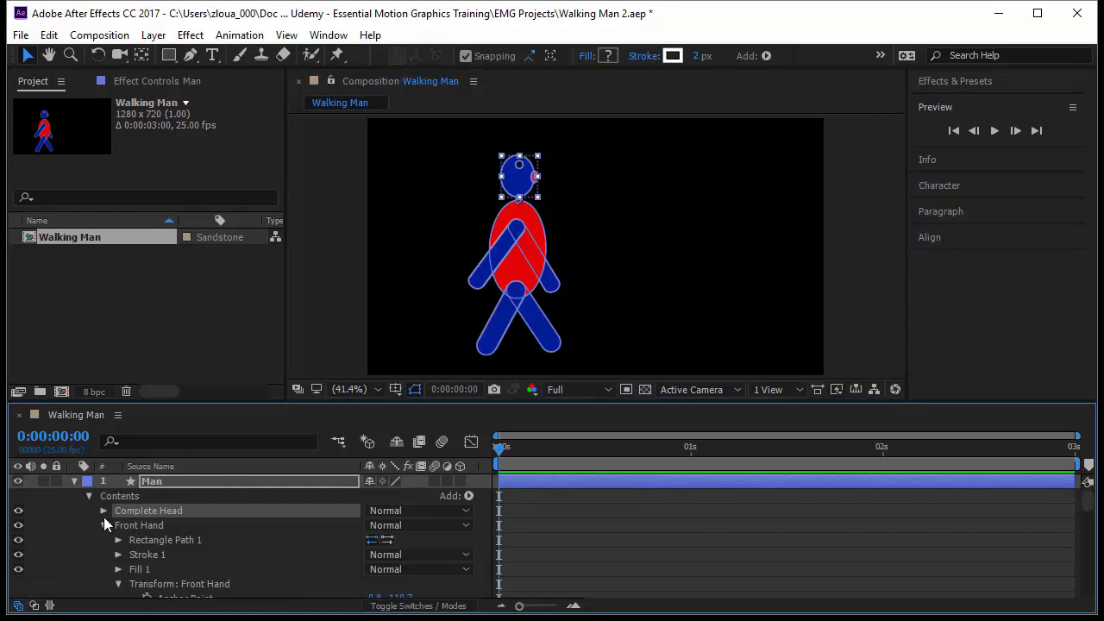
pyautogui.click(105, 510)
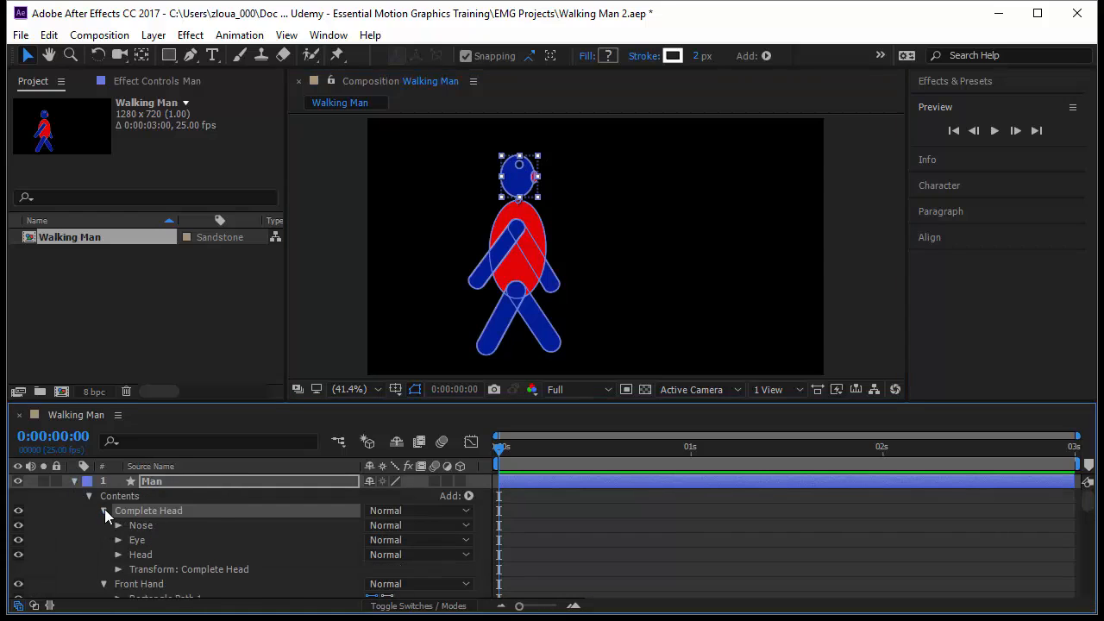
pyautogui.click(131, 571)
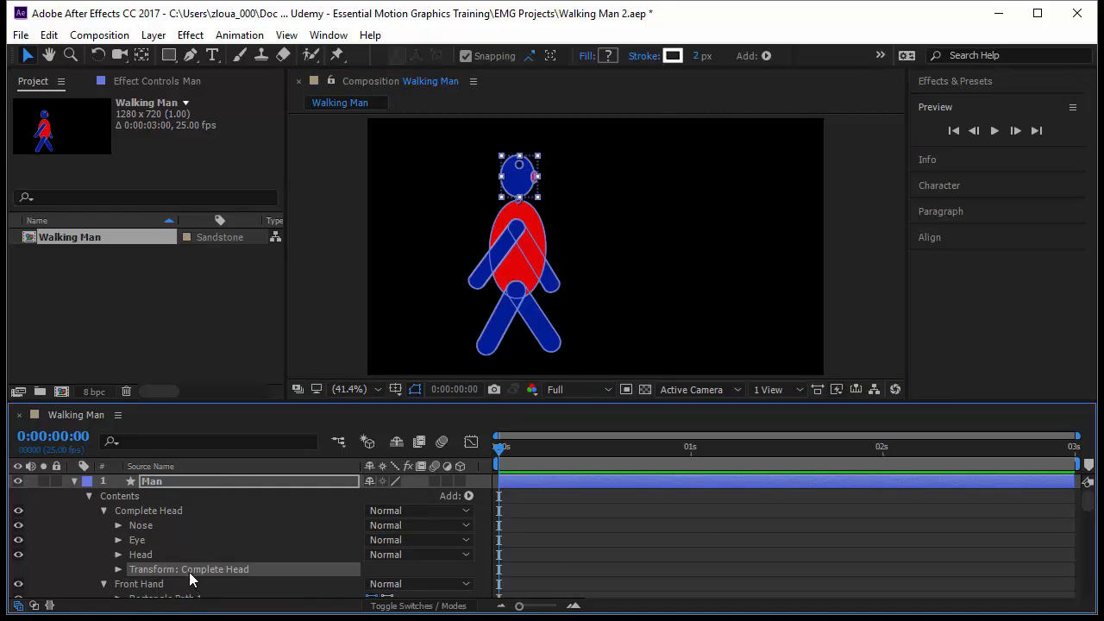
pyautogui.click(119, 569)
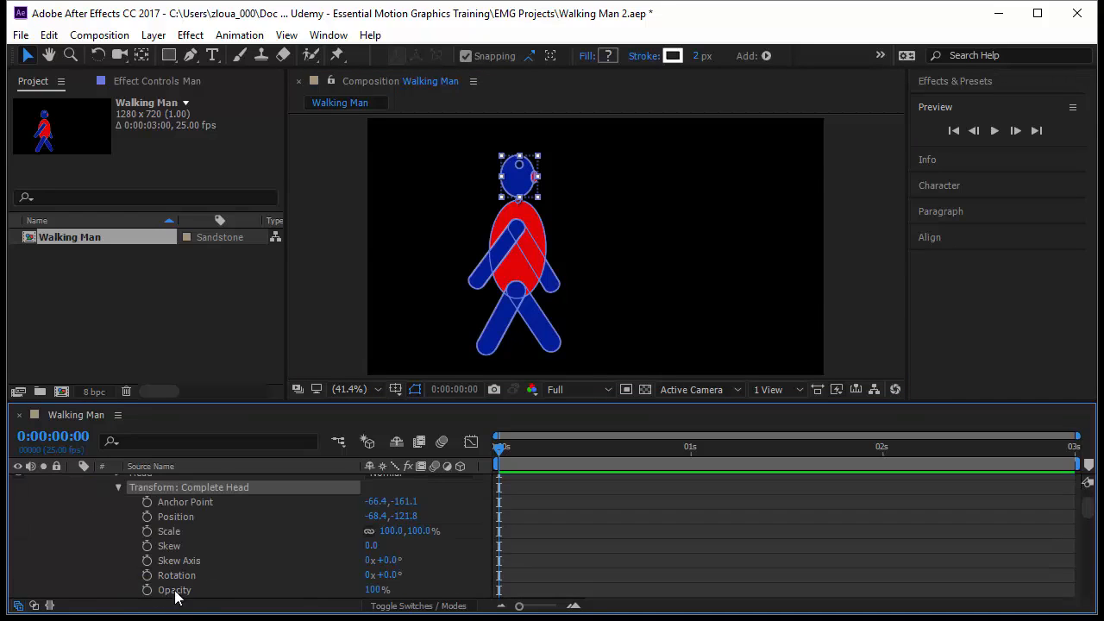
pyautogui.click(185, 575)
pyautogui.click(147, 575)
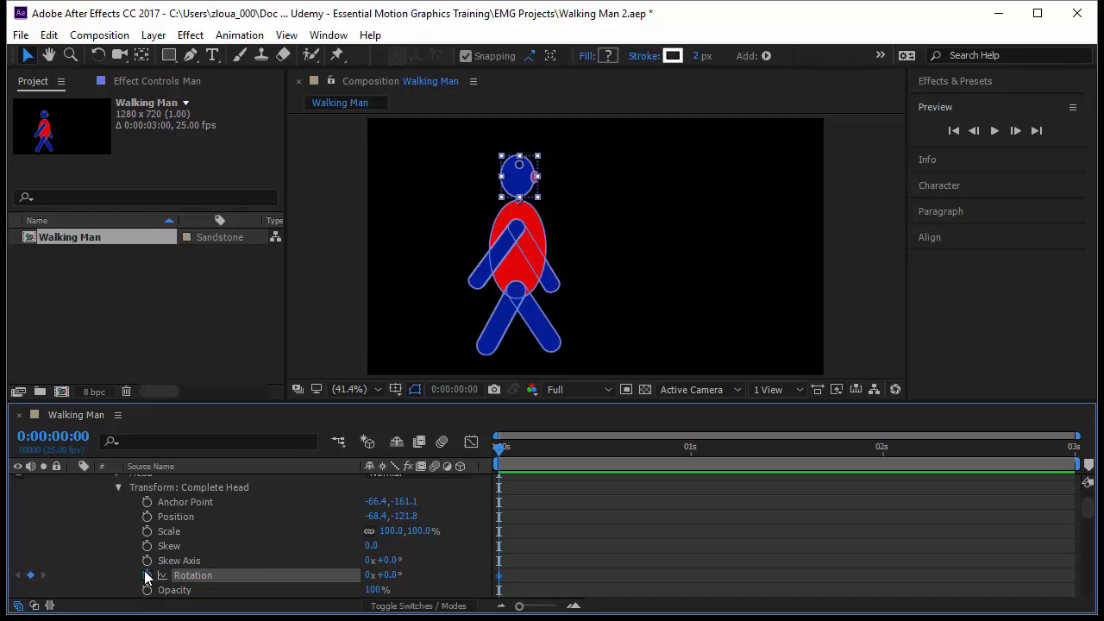
# Step: Show only the Man layer's keyframed properties and set the Complete Head Rotation to 9° at 0:00:00:12
pyautogui.scroll(3, 259, 517)
pyautogui.click(260, 475)
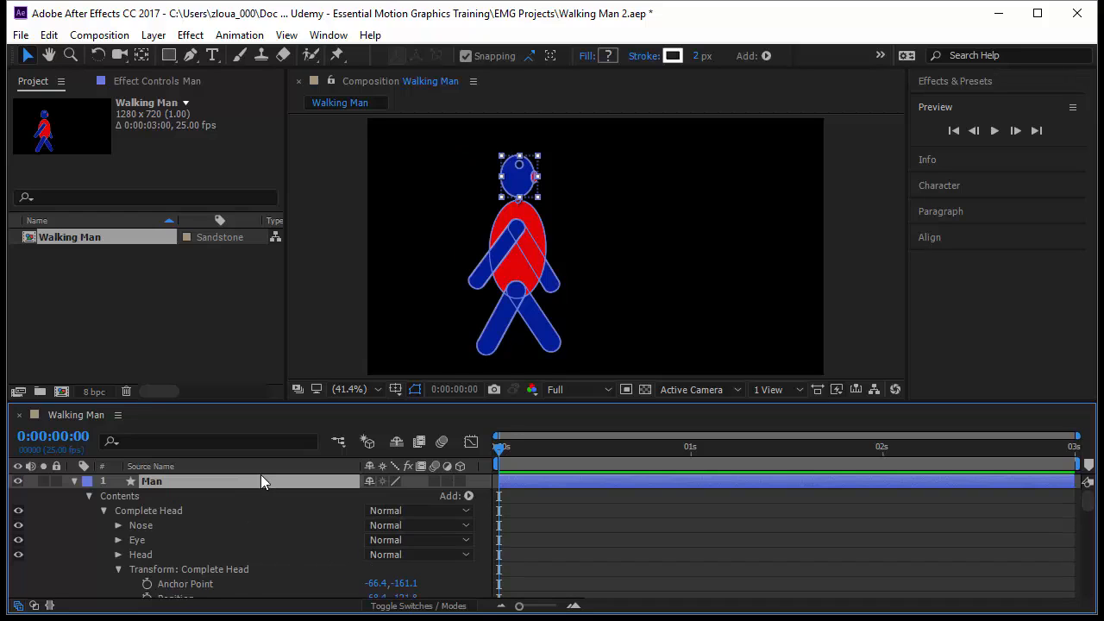
pyautogui.press('u')
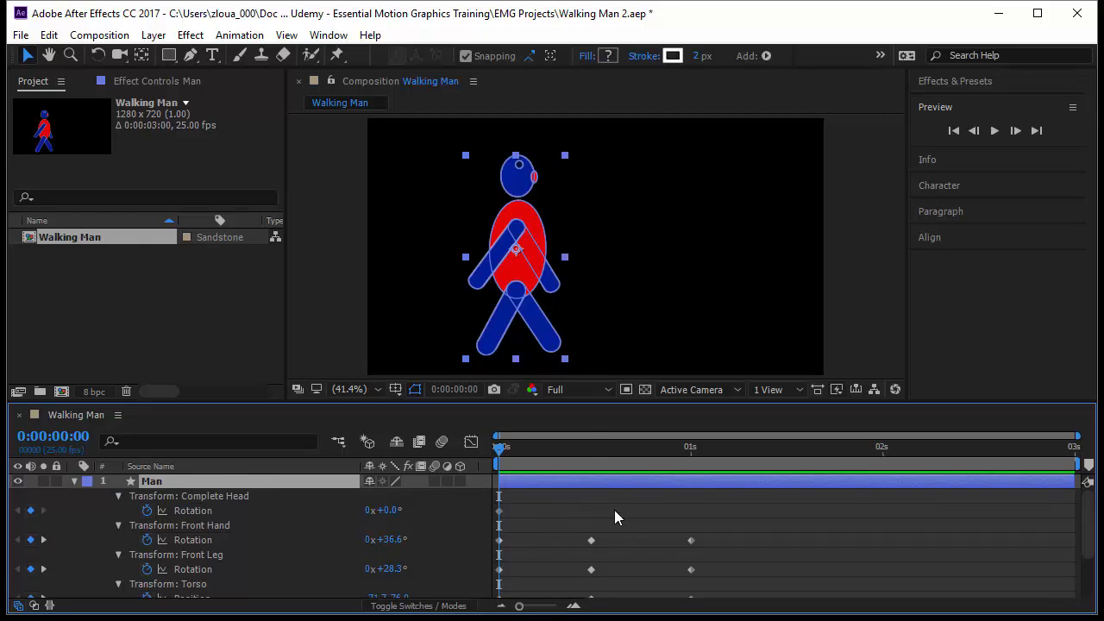
pyautogui.press('k')
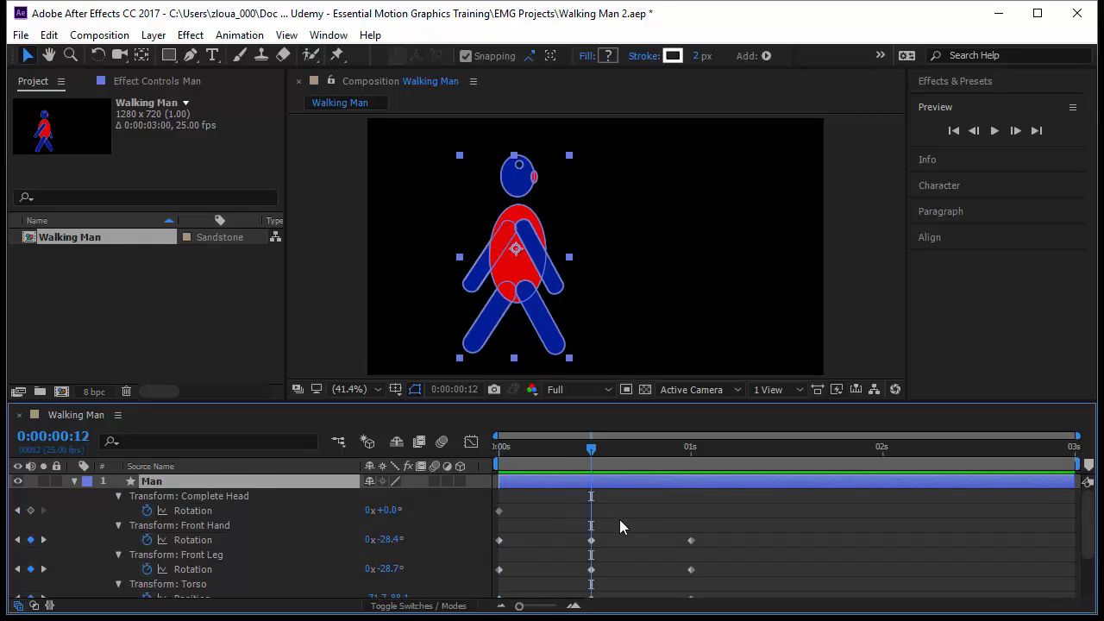
pyautogui.click(384, 509)
pyautogui.write('9')
pyautogui.press('Return')
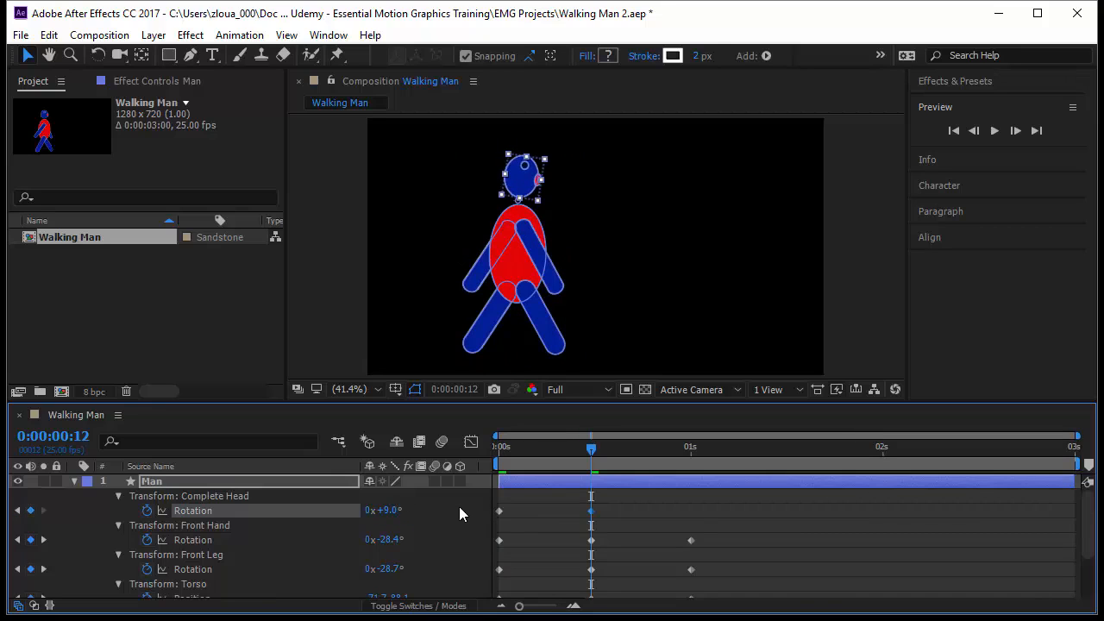
# Step: Copy the head's first Rotation keyframe to 0:00:01:00 and preview the head movement
pyautogui.press('k')
pyautogui.click(499, 510)
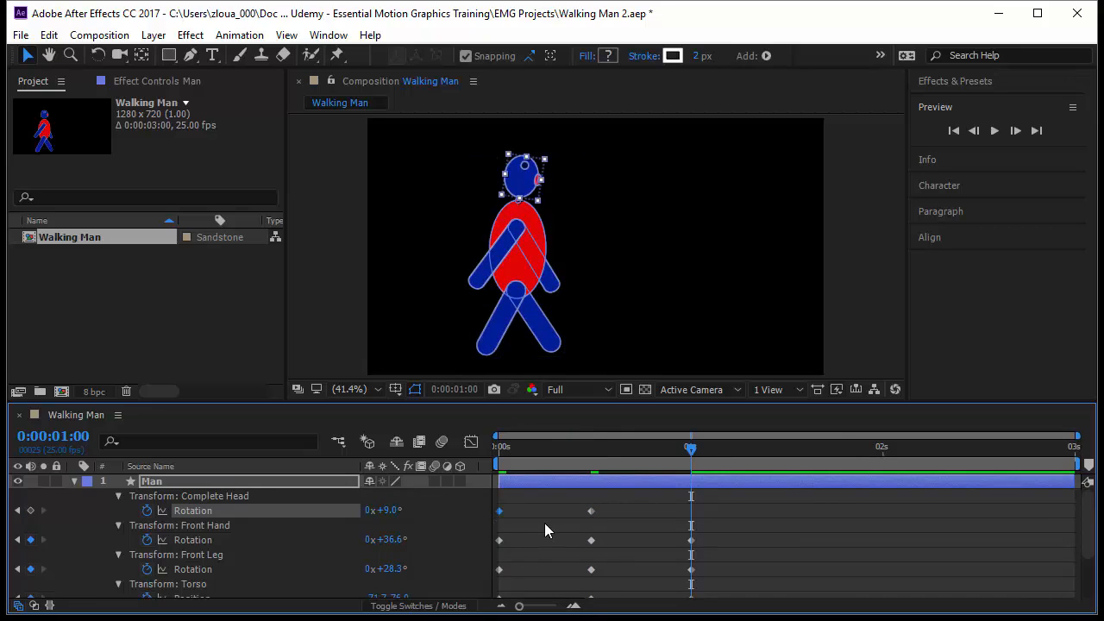
pyautogui.hotkey('ctrl', 'v')
pyautogui.press('space')
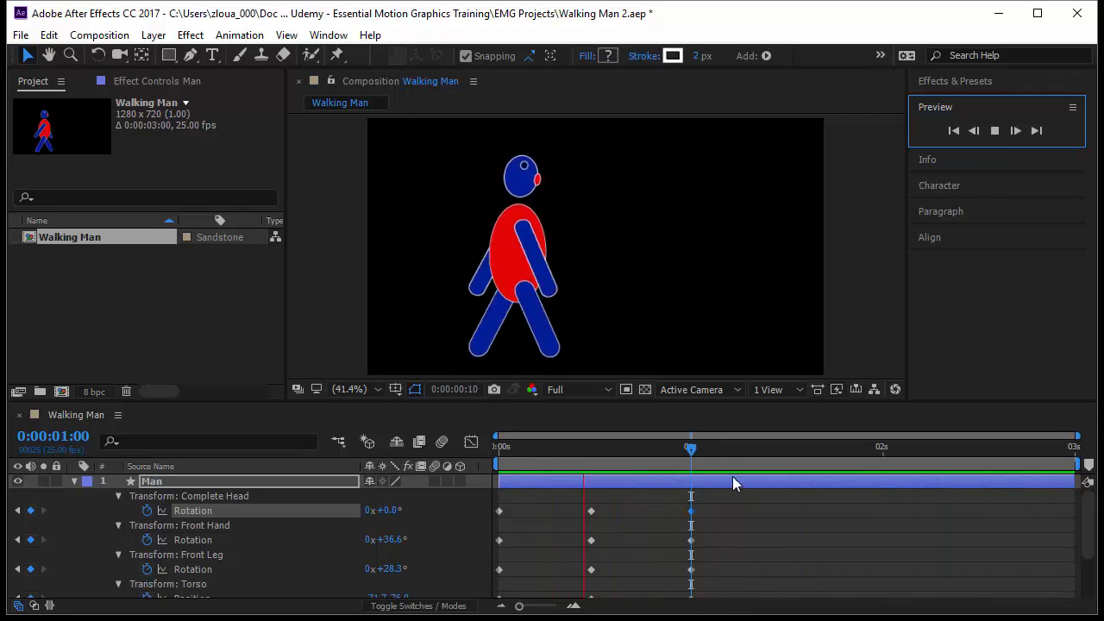
# Step: Shorten the work area so that it ends at the current time, 0:00:01:00
pyautogui.moveTo(687, 450); pyautogui.dragTo(694, 535)
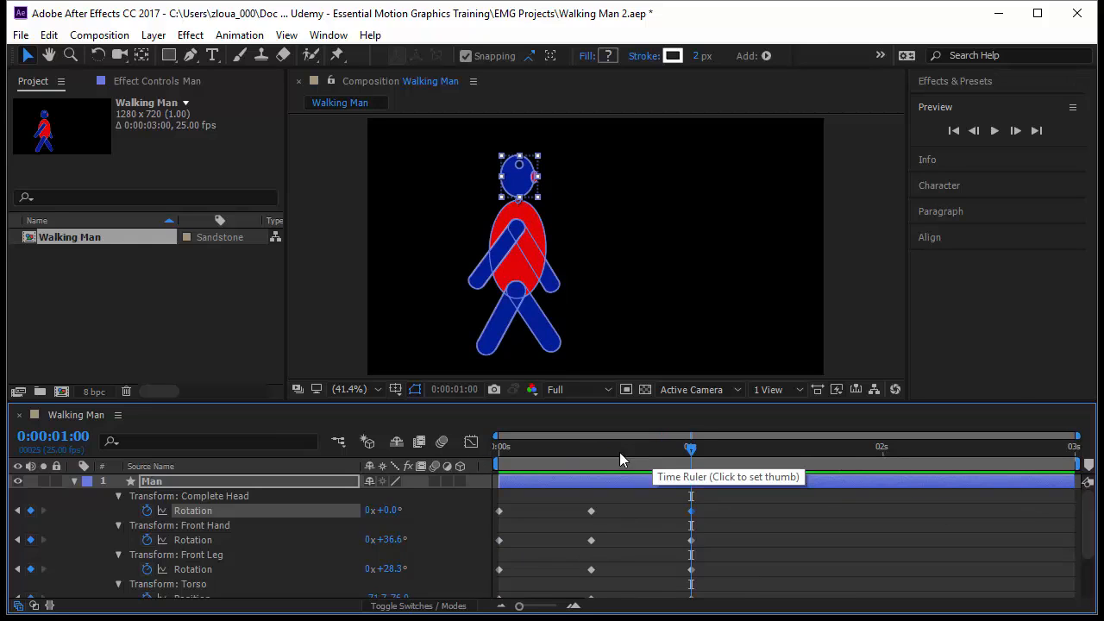
pyautogui.moveTo(691, 449); pyautogui.dragTo(688, 485)
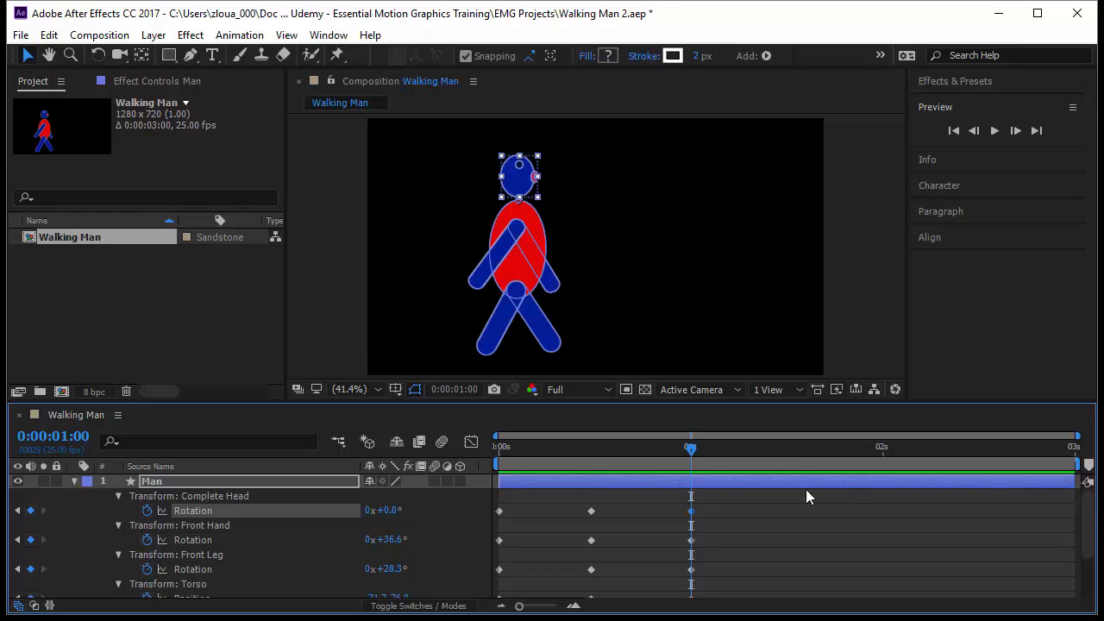
pyautogui.moveTo(1077, 464); pyautogui.dragTo(873, 511)
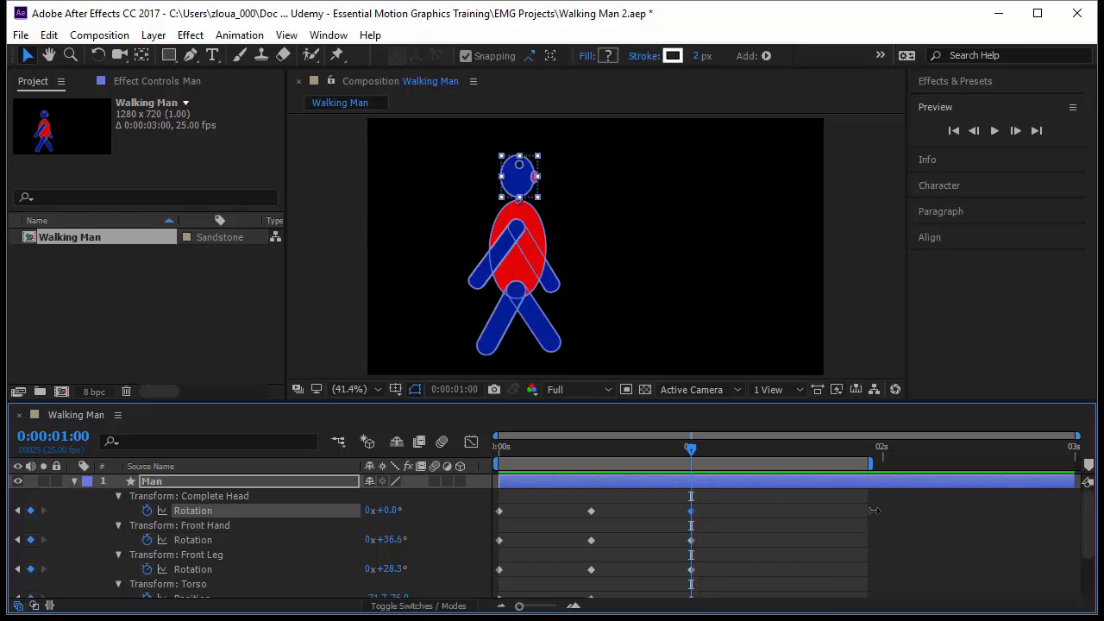
pyautogui.press('n')
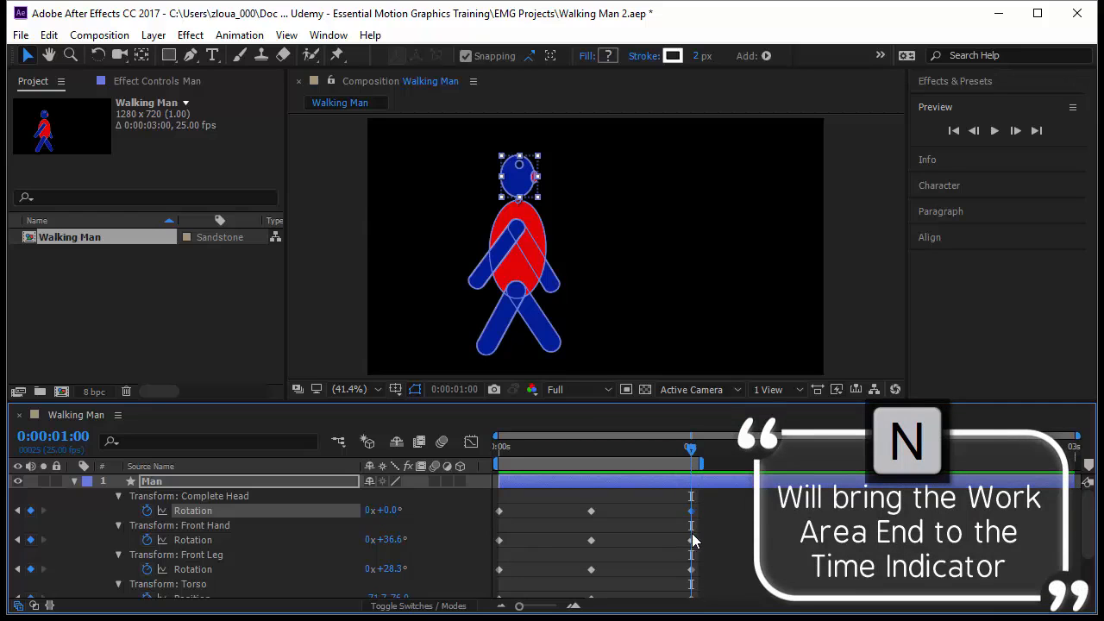
# Step: Check the preview's range options, keep Work Area, and play the one-second walk cycle
pyautogui.click(956, 145)
pyautogui.moveTo(963, 146); pyautogui.dragTo(995, 340)
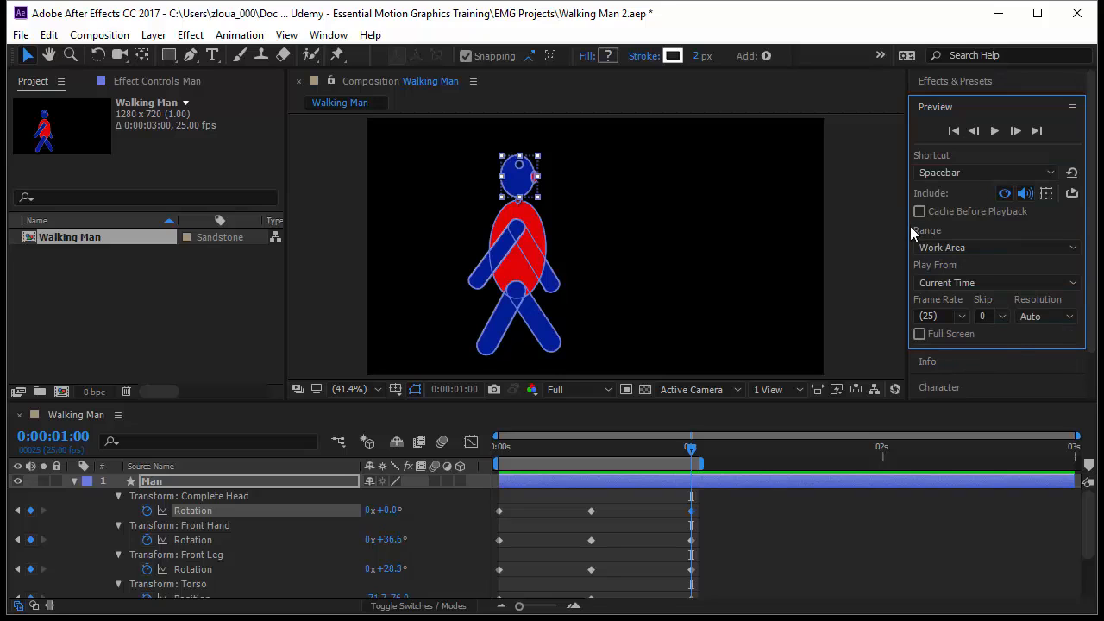
pyautogui.click(942, 249)
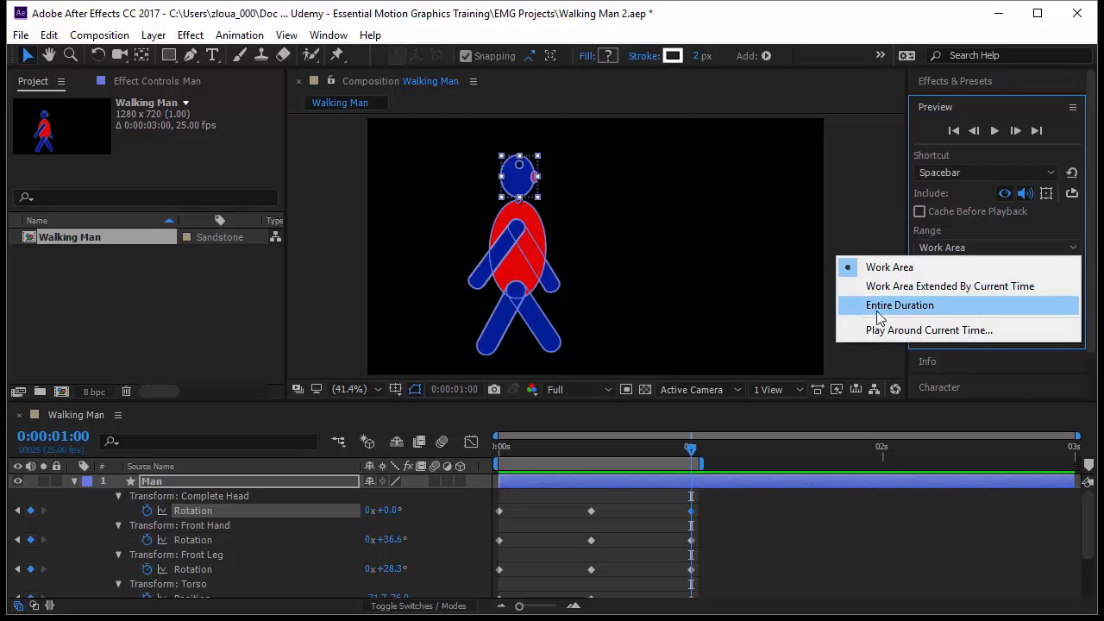
pyautogui.click(963, 236)
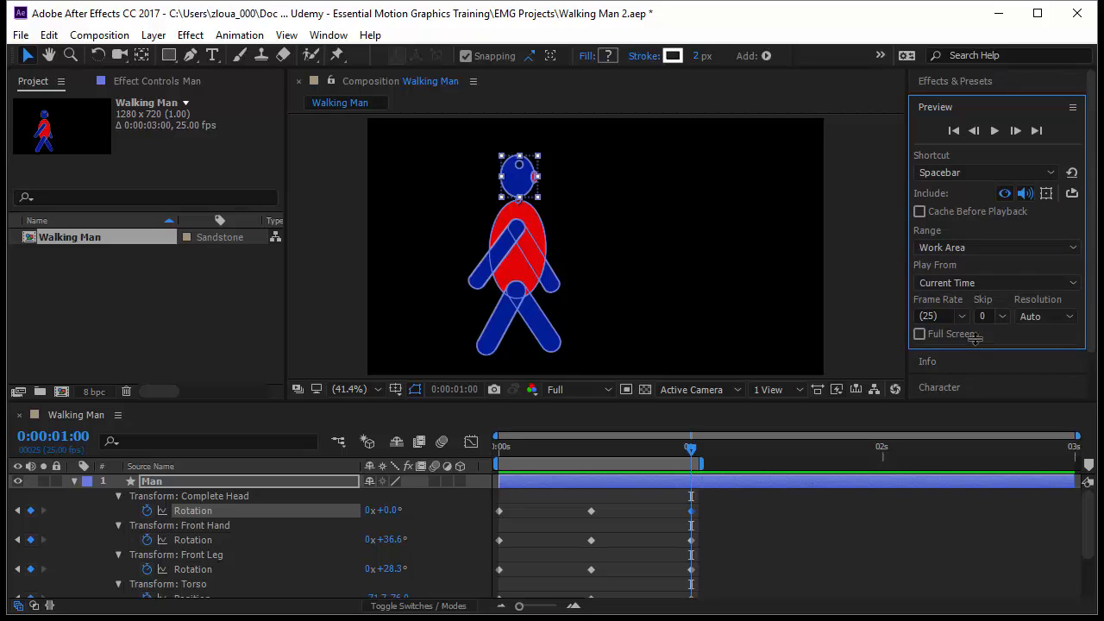
pyautogui.press('space')
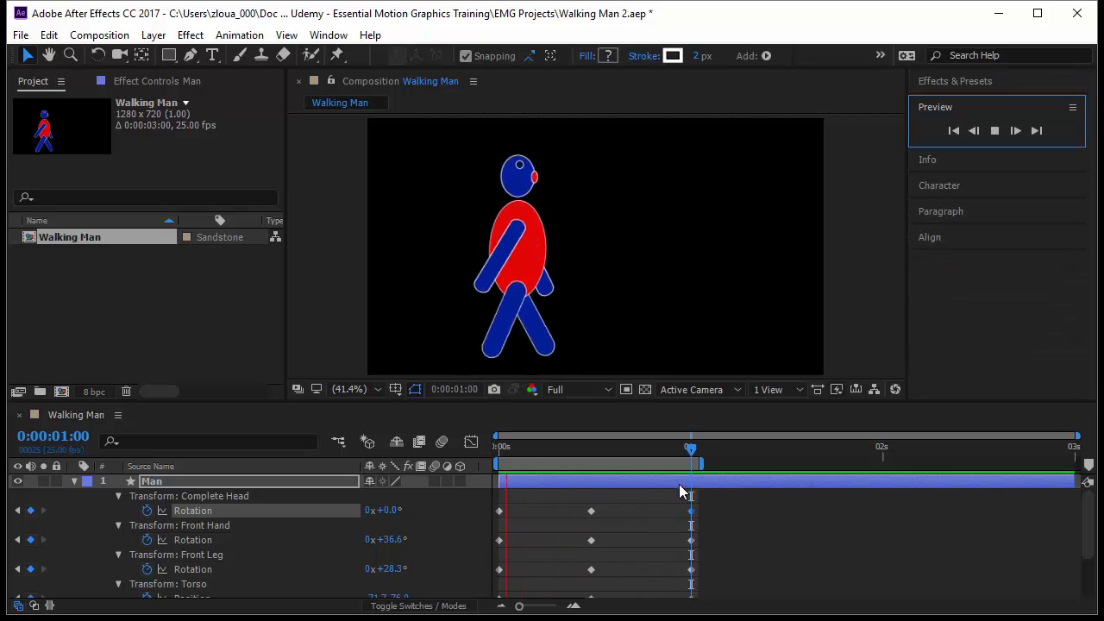